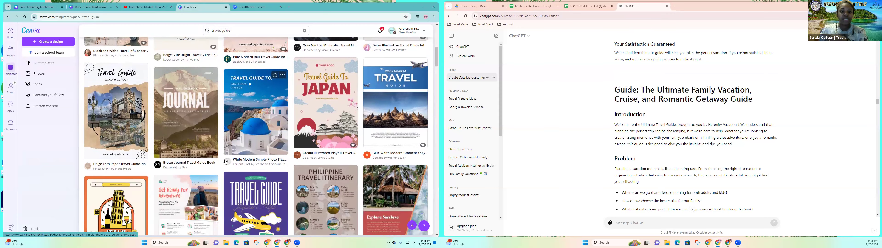
Browse the travel guide template results for a suitable booklet design.
mouse_move(226, 163)
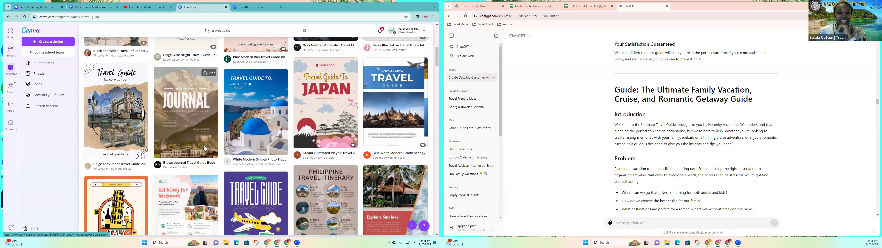
scroll(191, 124, down, 2)
scroll(190, 147, down, 2)
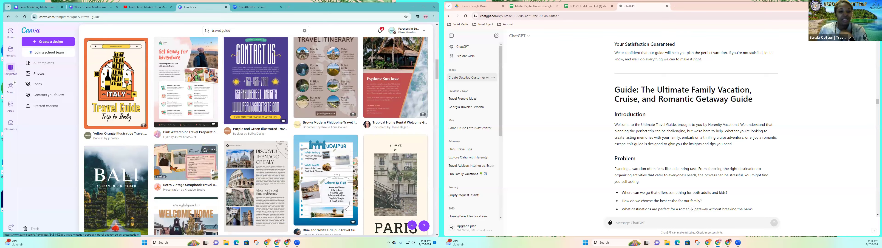
scroll(213, 170, down, 5)
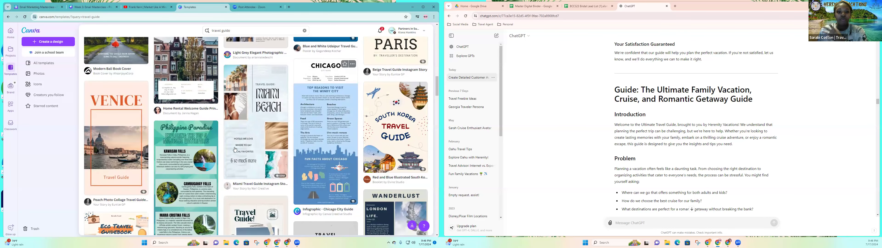
scroll(229, 147, down, 4)
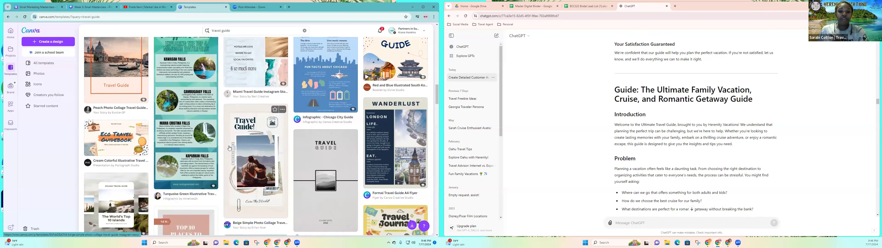
scroll(228, 148, down, 2)
scroll(228, 148, up, 1)
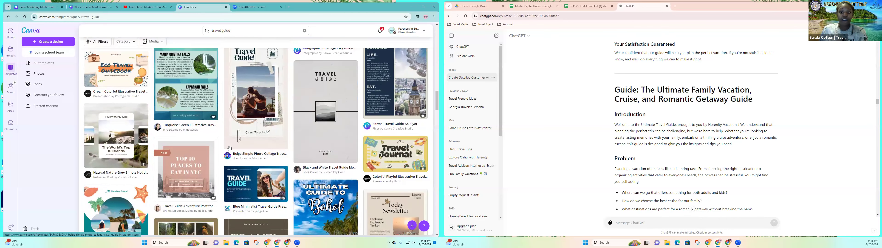
scroll(229, 147, down, 5)
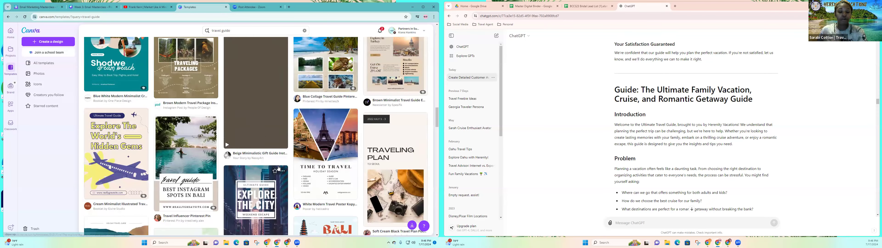
scroll(278, 169, down, 10)
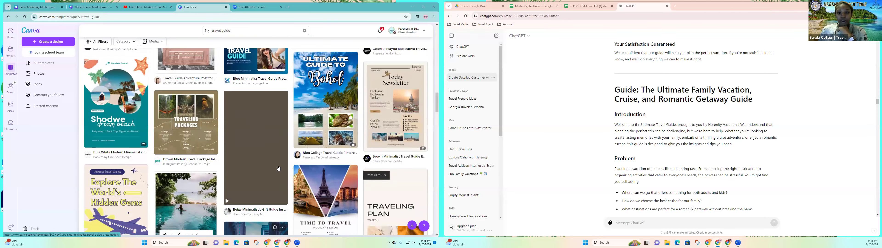
scroll(381, 148, up, 10)
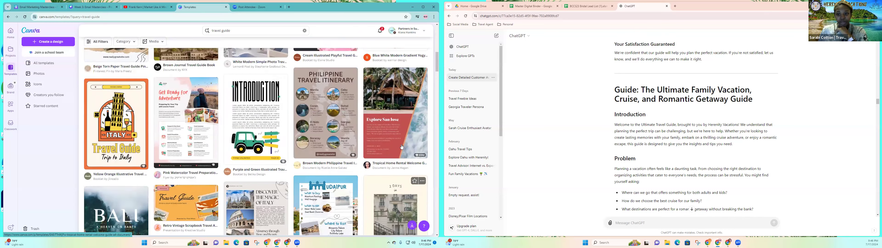
scroll(401, 147, up, 10)
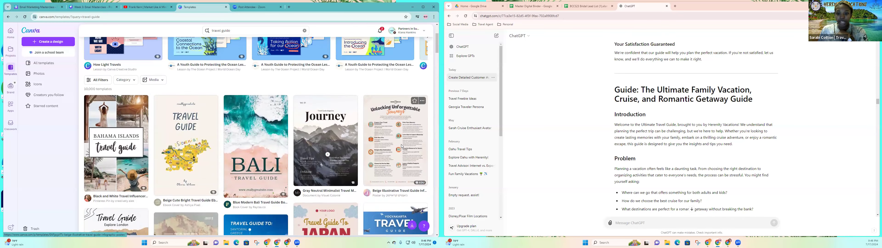
scroll(401, 152, down, 5)
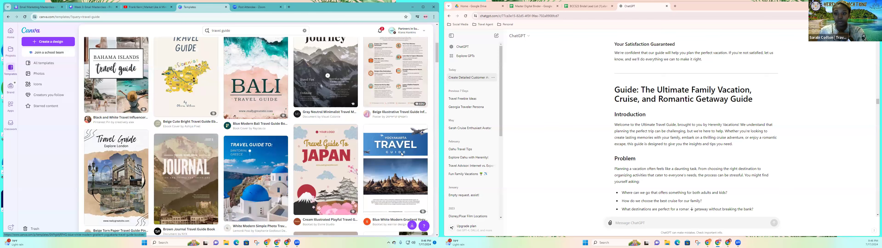
Open the Blue White Modern Gradient Yogyakarta Travel Guide Booklet template as a new design for customizing.
click(397, 144)
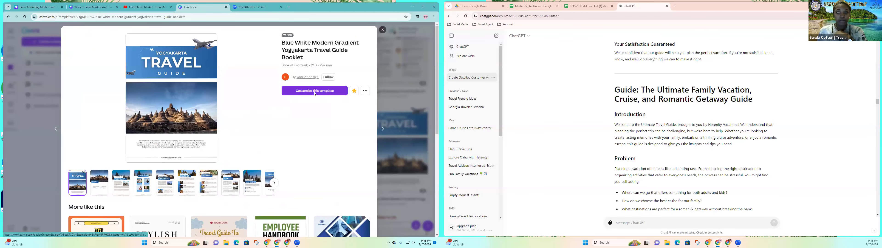
click(314, 91)
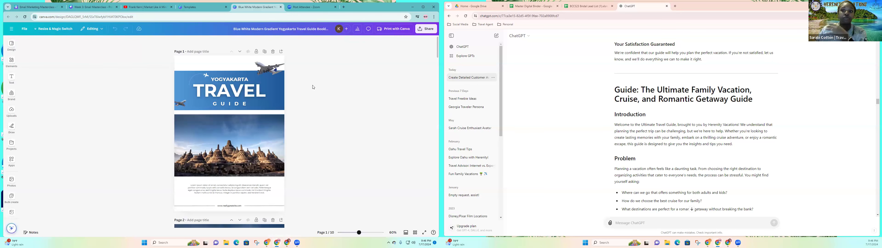
Start publishing the design as a Brand Template and choose the Branding folder inside Herenity Vacations.
click(431, 31)
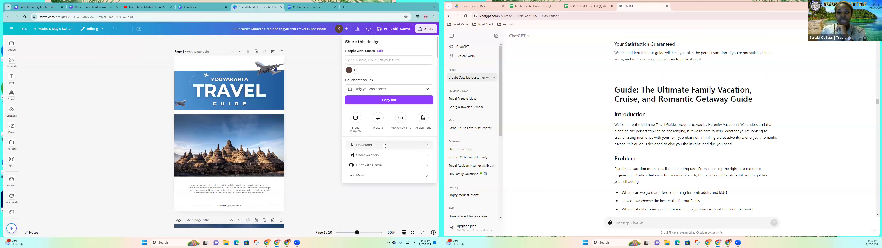
click(359, 175)
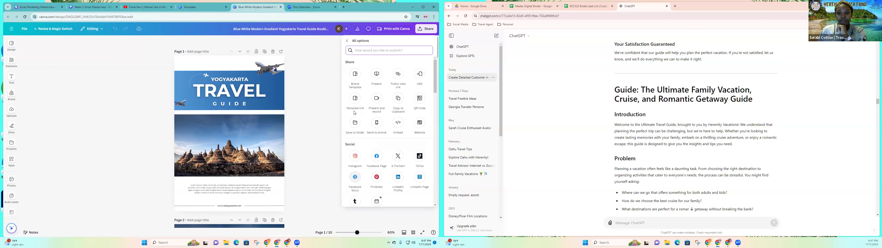
click(355, 78)
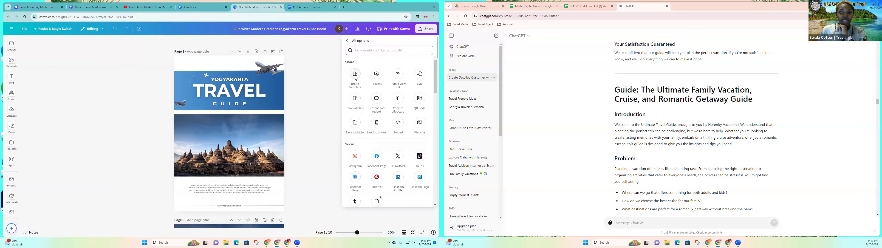
click(400, 89)
scroll(394, 124, down, 5)
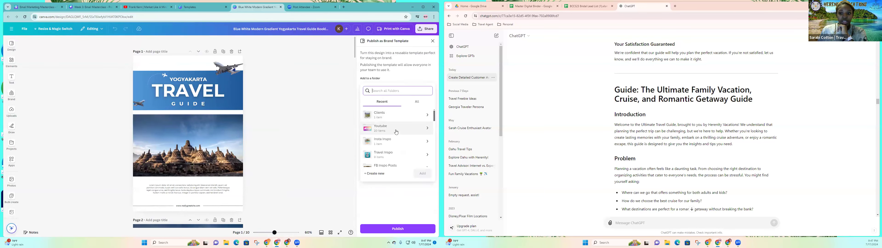
scroll(396, 132, down, 5)
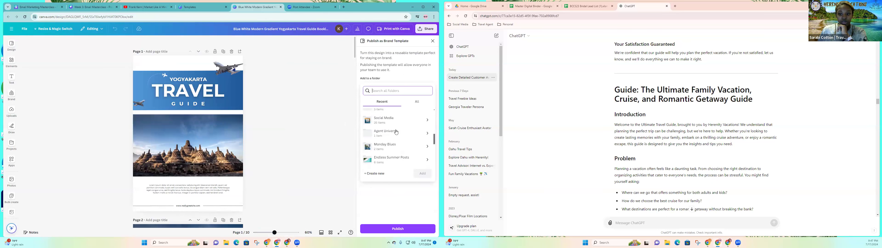
scroll(396, 131, up, 3)
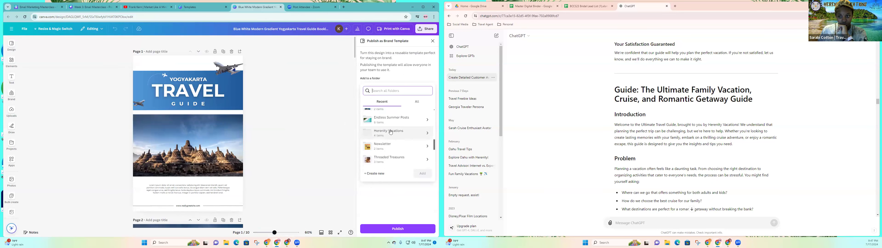
click(391, 132)
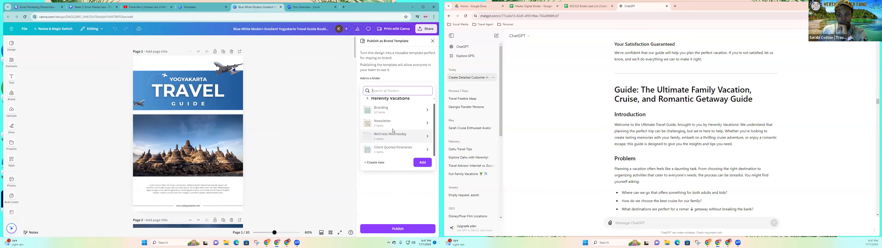
click(387, 114)
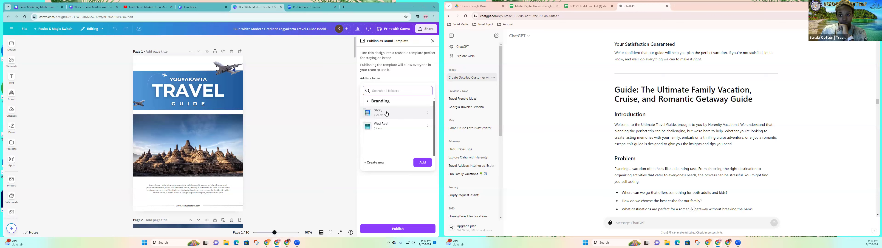
Create an Email Sales Funnel subfolder for the design and publish the Brand Template there.
click(376, 164)
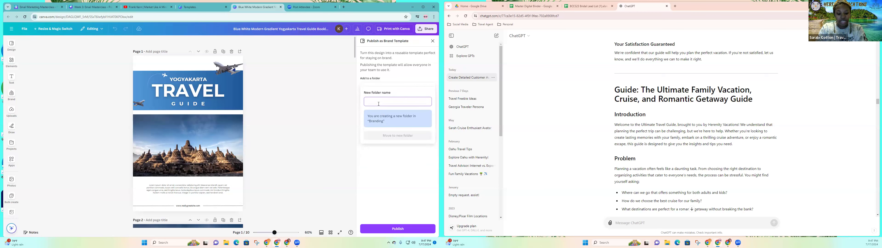
text(Email Sales Funnel)
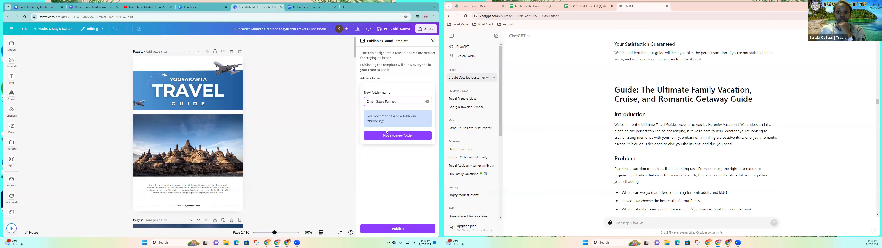
click(387, 135)
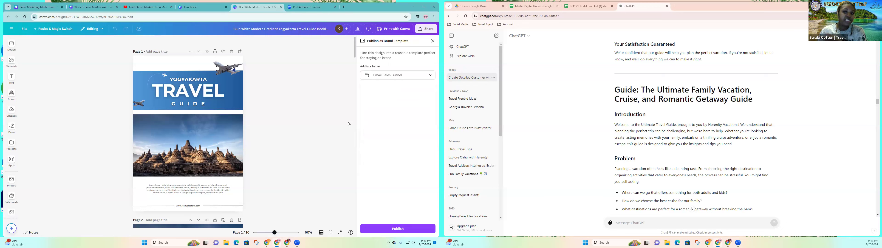
click(401, 225)
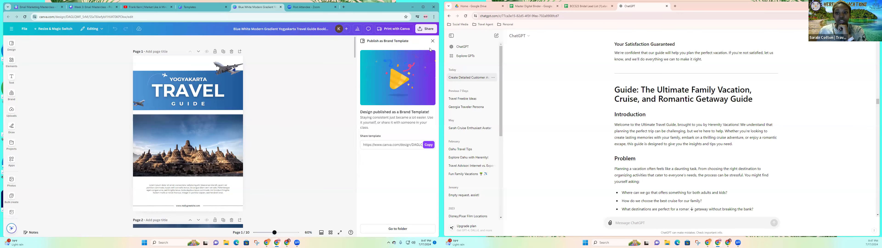
click(433, 41)
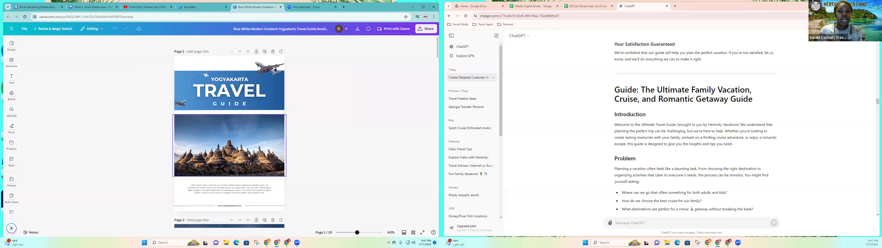
Go to the brand's template collection and check it for the published travel guide.
click(198, 9)
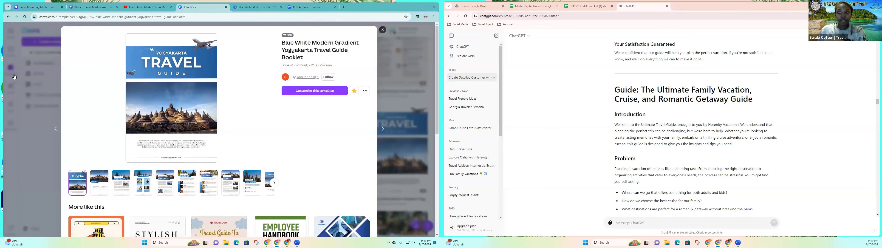
click(11, 71)
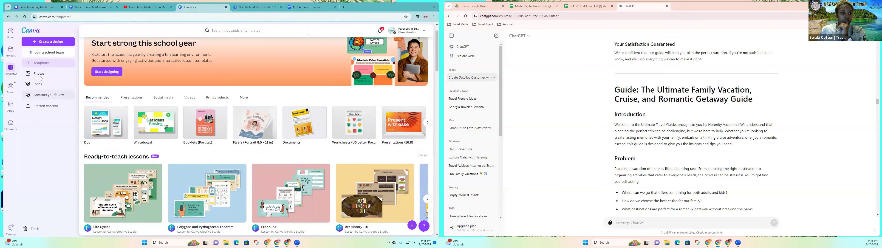
scroll(153, 141, down, 3)
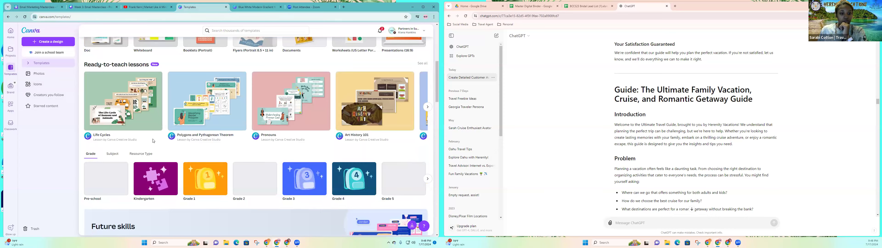
scroll(151, 139, down, 4)
scroll(140, 136, up, 4)
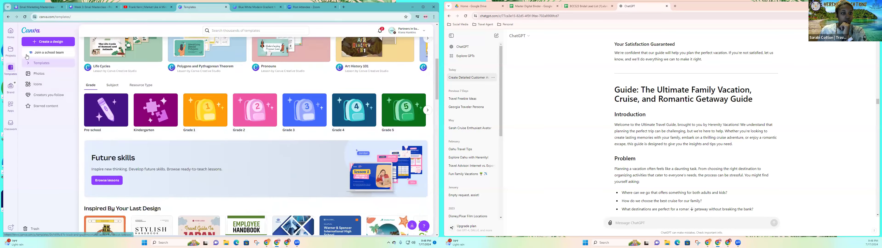
click(9, 88)
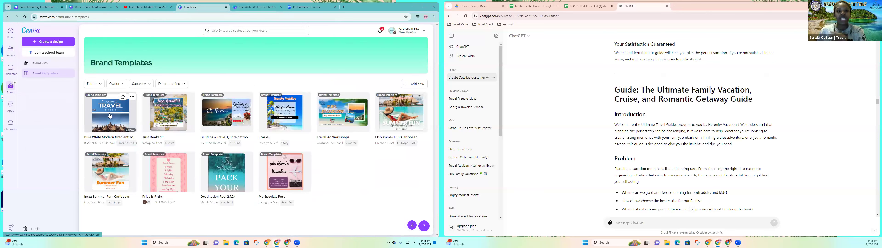
Return to the open travel guide design and rename it Email Sales Funnel.
click(247, 8)
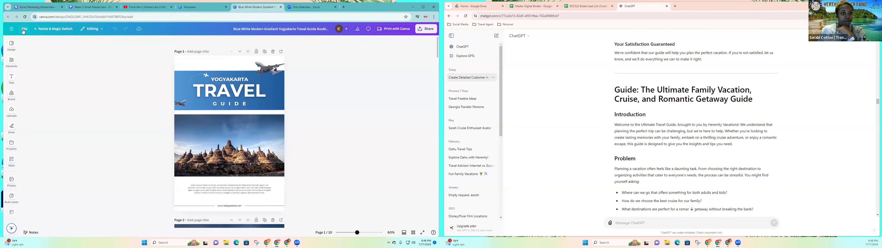
click(48, 42)
text(E)
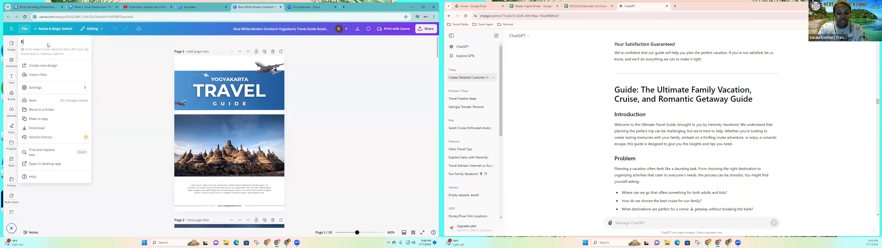
text(mail Sales Funnel)
key(Return)
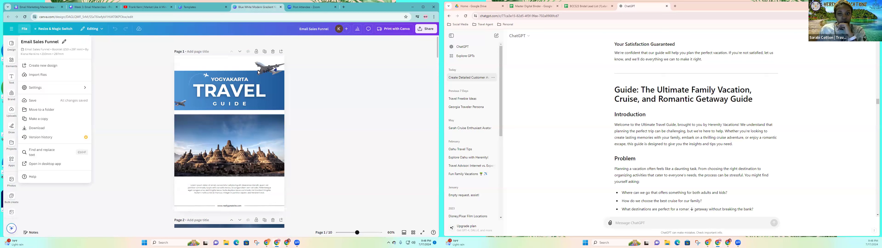
Replace the cover's TRAVEL title with the heading "Guide: The Ultimate Family Vacation, Cruise, and Romantic Getaway Guide" copied from ChatGPT.
click(232, 83)
click(232, 83)
scroll(242, 108, down, 2)
scroll(242, 109, up, 2)
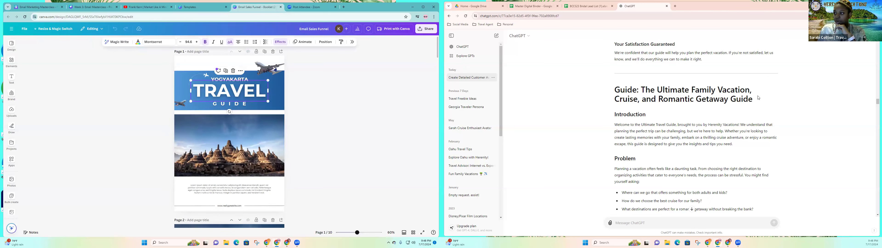
drag(759, 98, 615, 92)
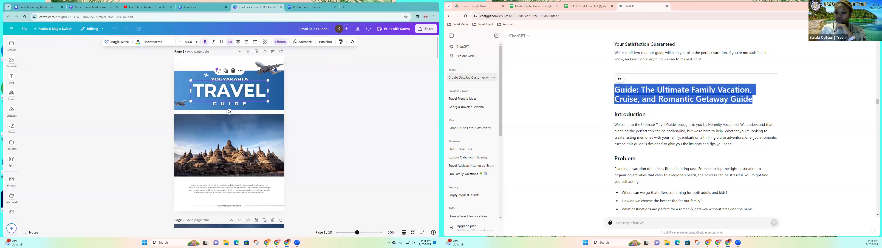
click(231, 92)
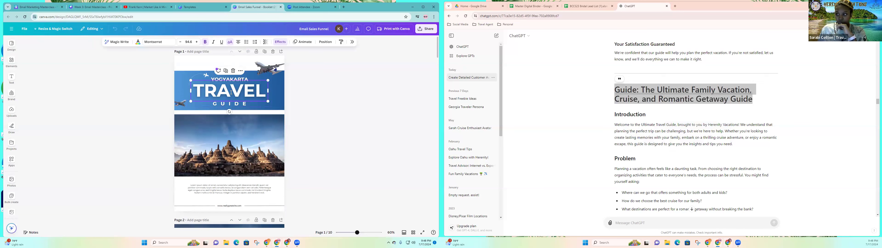
double_click(231, 92)
right_click(231, 93)
click(242, 109)
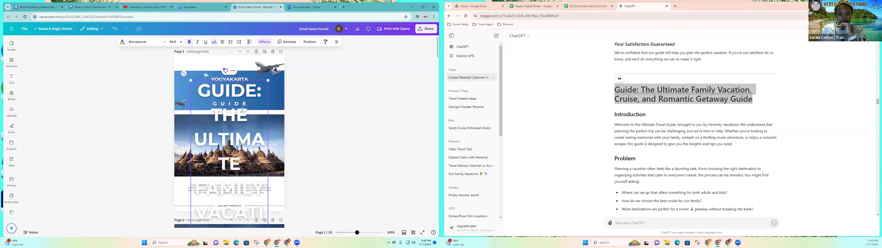
key(Escape)
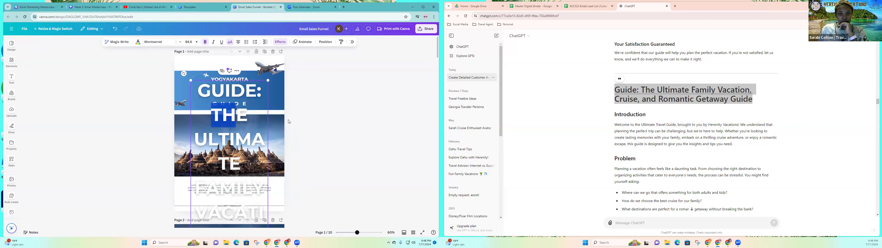
Shift the pasted guide title aside and replace the YOGYAKARTA text on the cover with HERENITY VACATIONS'.
drag(234, 99, 200, 109)
click(234, 103)
click(233, 93)
click(236, 83)
click(242, 81)
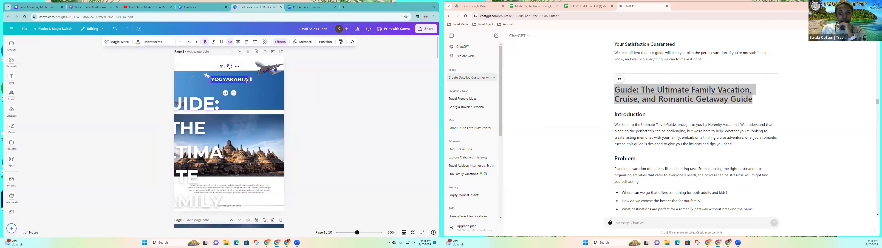
text(HERENI)
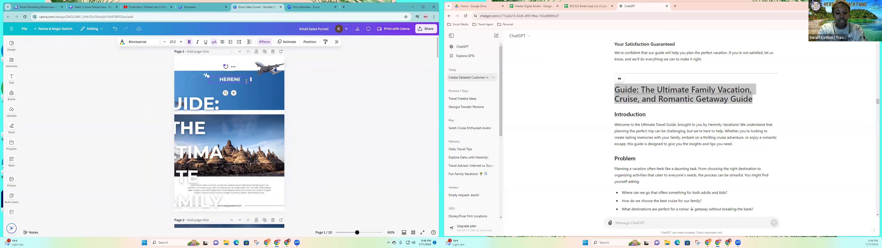
text(TY VACATIONS)
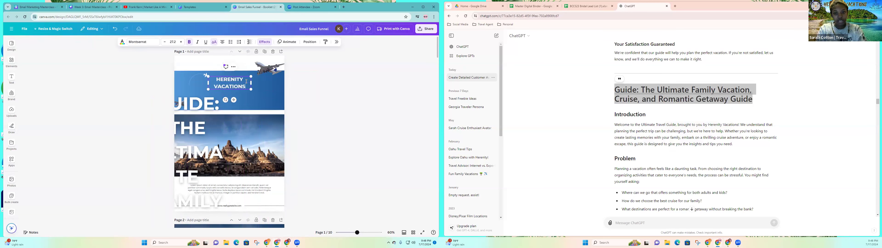
text(')
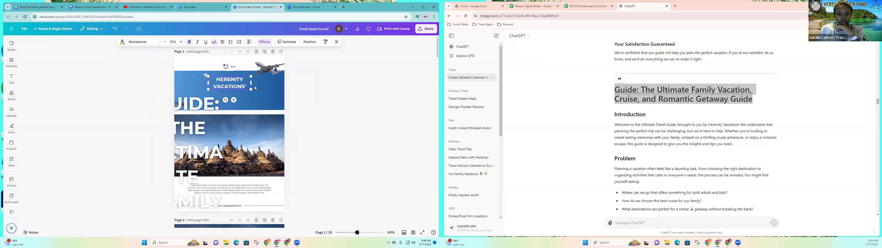
Nudge the blue cover banner upward and bring the long guide title back over the middle of the page.
drag(207, 108, 220, 105)
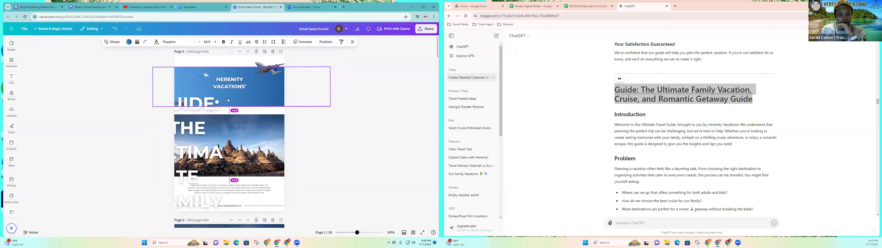
click(211, 101)
drag(211, 101, 236, 70)
Set the Herenity Vacations text to the Alice font and color it with the purple from the brand palette.
click(243, 86)
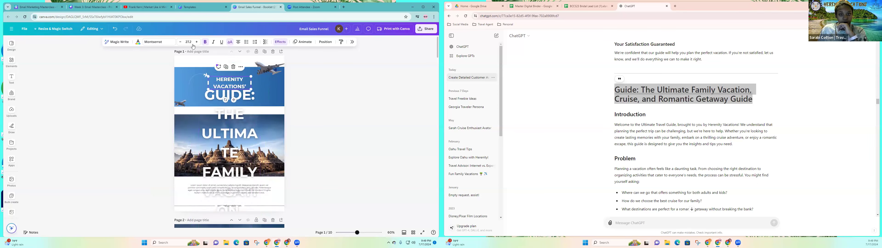
click(158, 44)
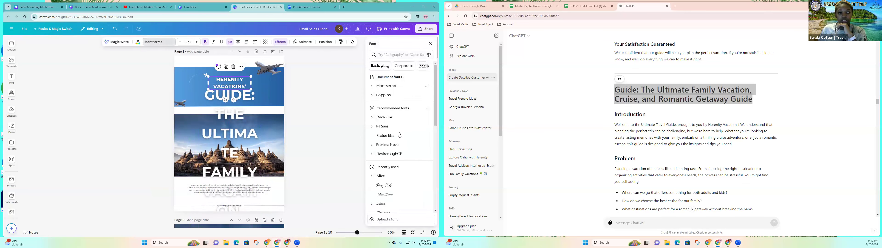
click(392, 177)
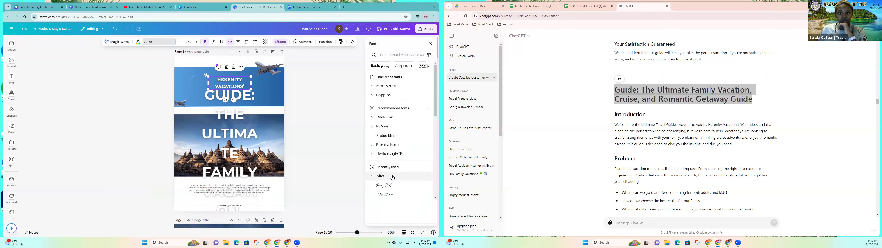
click(138, 43)
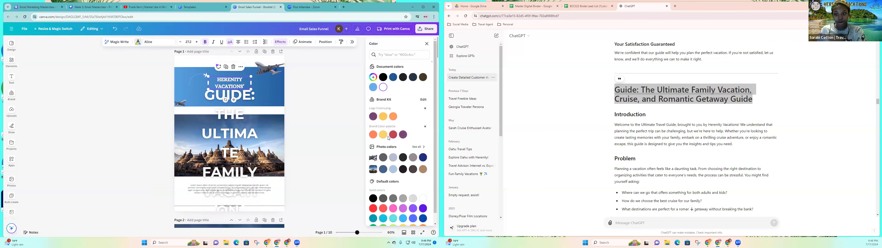
click(402, 134)
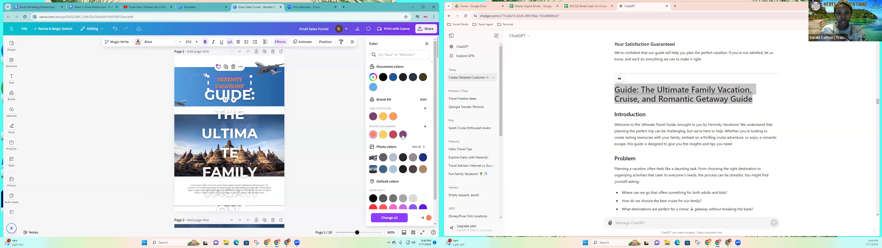
Widen the Herenity Vacations text box to fit one line and move it above the blue banner.
drag(259, 82, 267, 79)
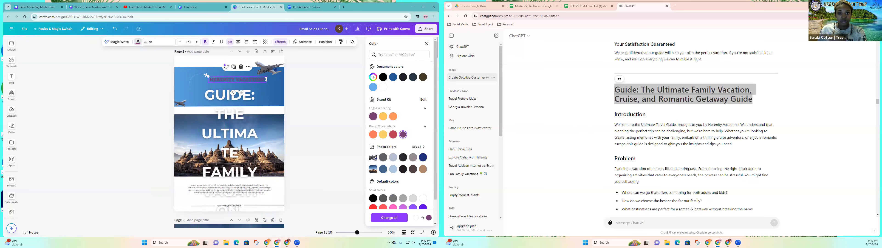
click(325, 96)
click(332, 96)
click(249, 79)
drag(249, 60, 250, 63)
Move the guide title up, widen its text box and scale it down to font size 28.6 over the banner.
drag(257, 135, 262, 121)
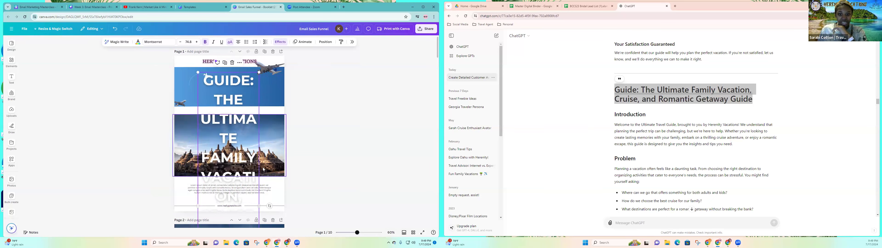
drag(315, 193, 368, 192)
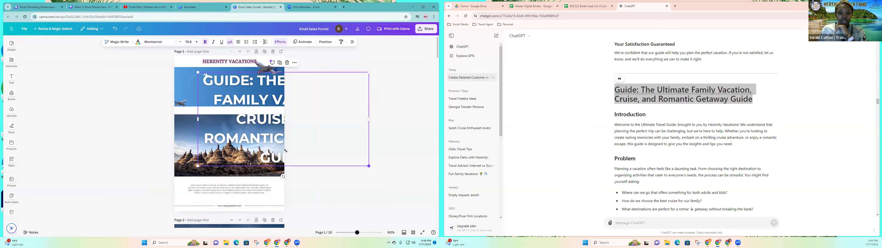
drag(285, 151, 249, 135)
drag(221, 102, 222, 102)
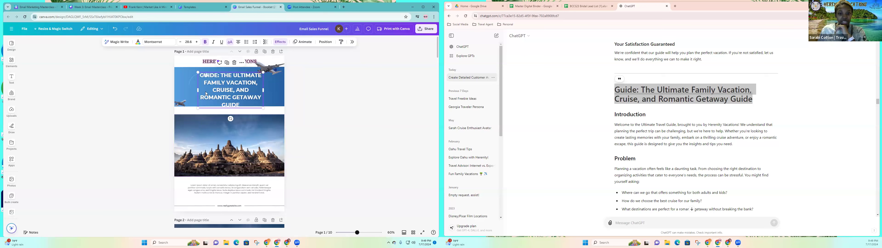
Remove the small plane graphic beside the guide title, then widen and center the title on the banner in three lines.
click(191, 79)
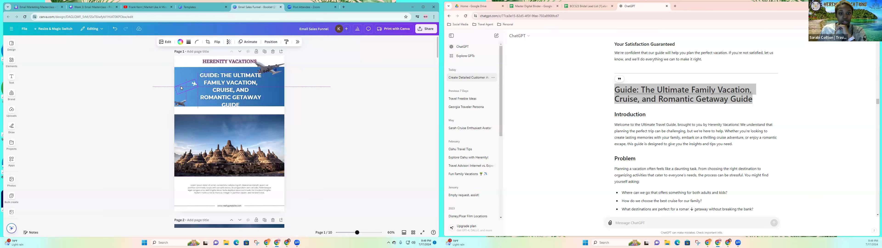
click(190, 68)
click(228, 89)
drag(228, 89, 246, 87)
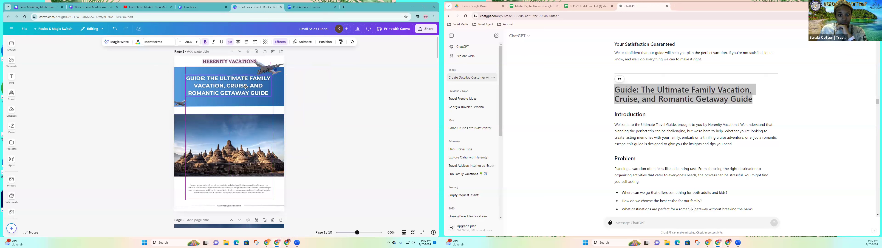
Set the guide title to the Alice font and apply the Outline effect in white.
click(154, 42)
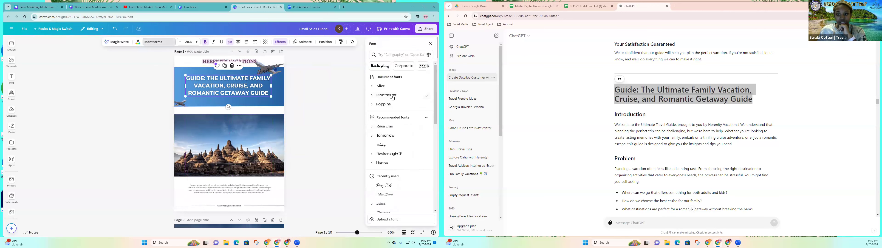
click(382, 85)
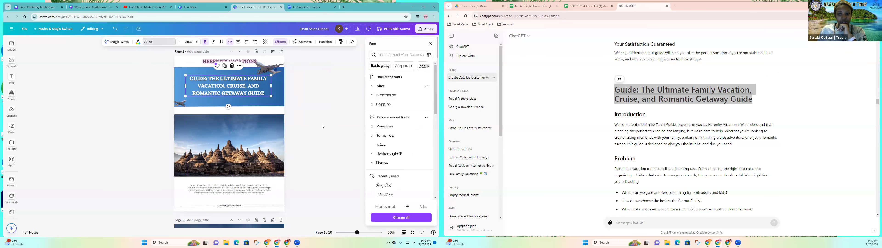
click(235, 92)
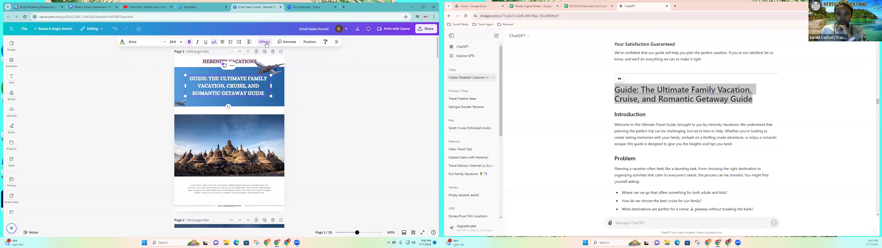
click(280, 42)
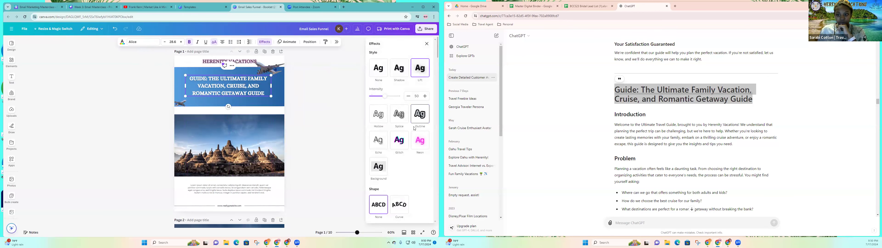
click(417, 116)
click(425, 132)
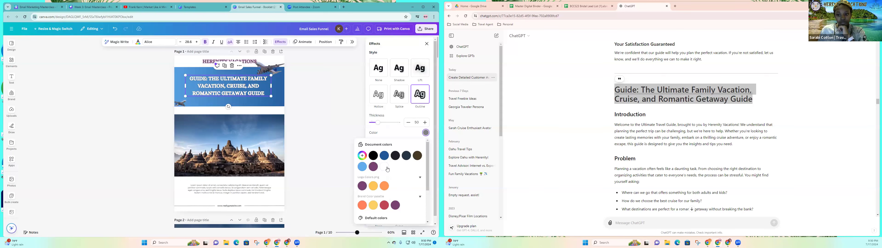
click(385, 169)
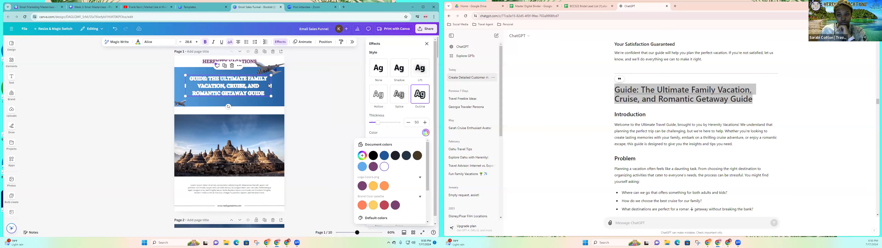
Color the guide title with the brand palette's purple and enlarge it to font size 33.
click(138, 44)
click(403, 134)
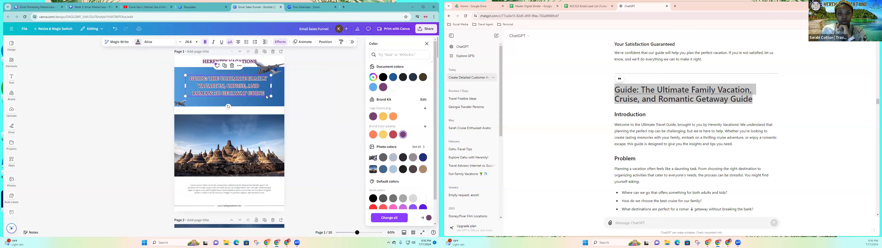
drag(271, 96, 255, 92)
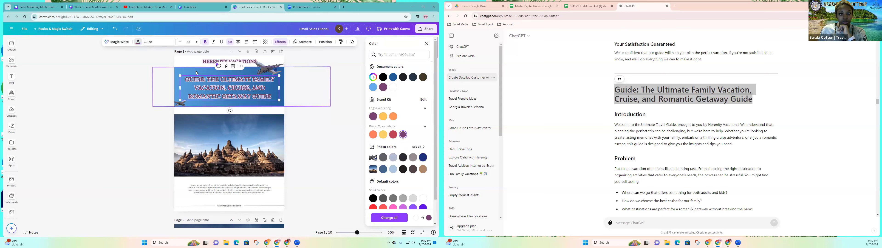
Add another dark blue to the cover banner's gradient, apply the centered radial style and shift the banner slightly left.
click(205, 72)
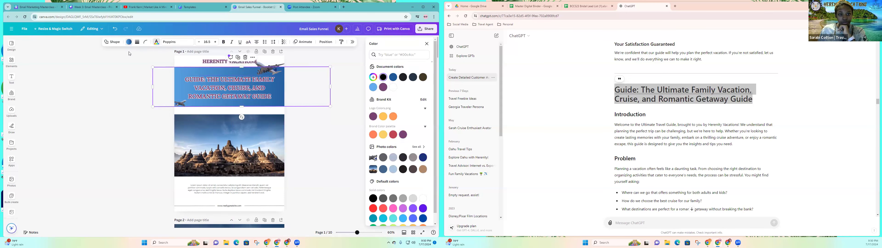
click(129, 42)
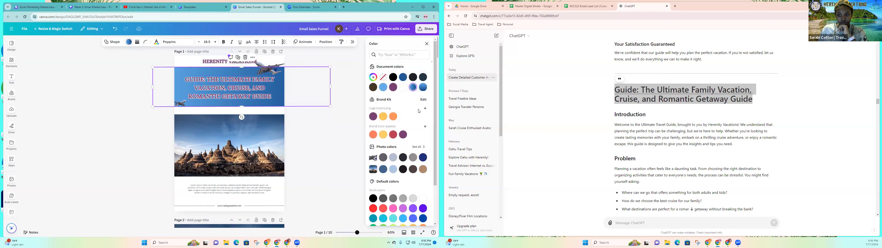
click(413, 87)
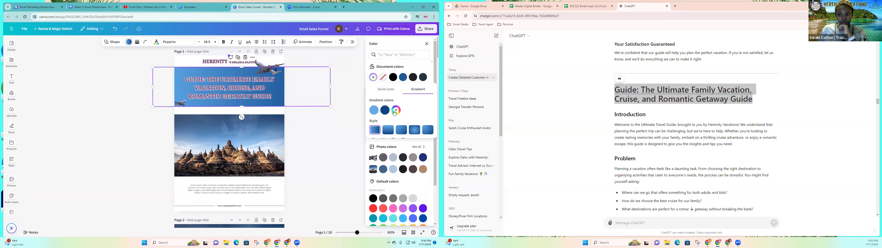
click(396, 111)
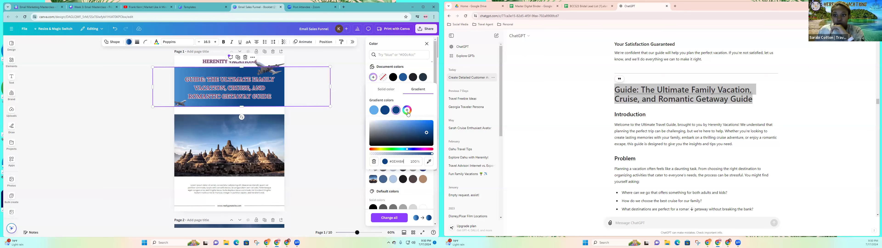
click(426, 110)
click(415, 131)
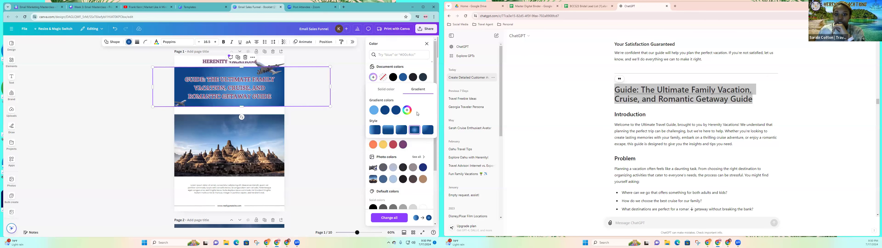
drag(314, 92, 302, 92)
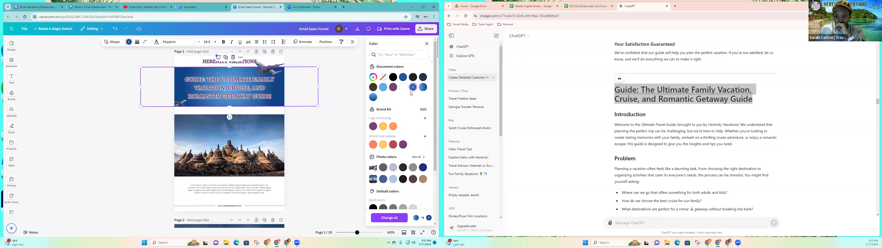
Add a new color to the cover banner's gradient and set it to the coral #FF8259.
click(413, 88)
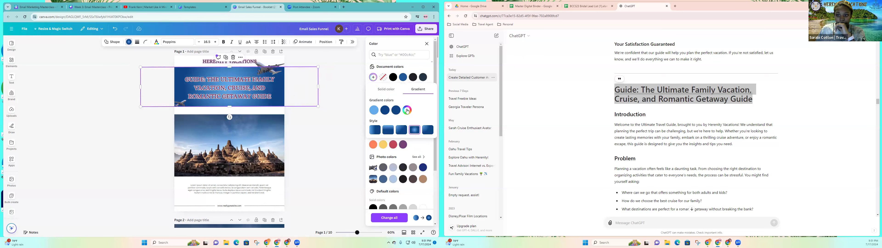
click(406, 110)
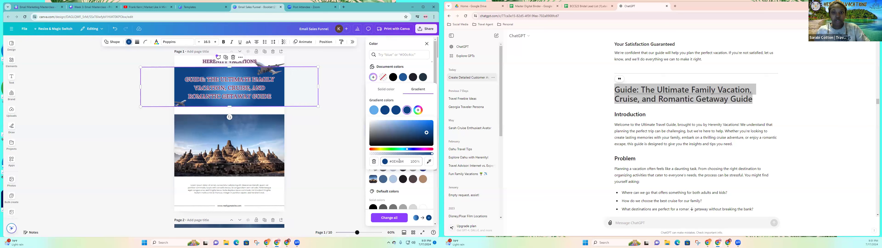
click(404, 161)
click(405, 163)
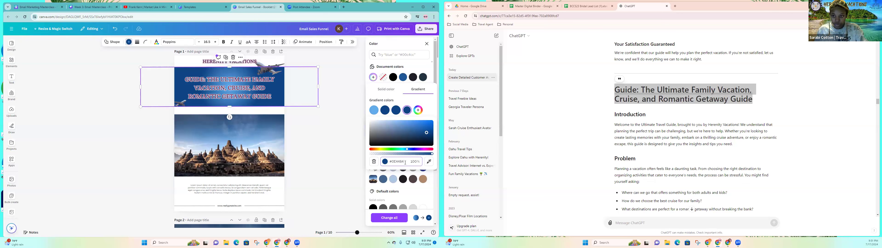
key(BackSpace)
key(BackSpace)
key(BackSpace)
key(BackSpace)
key(BackSpace)
key(BackSpace)
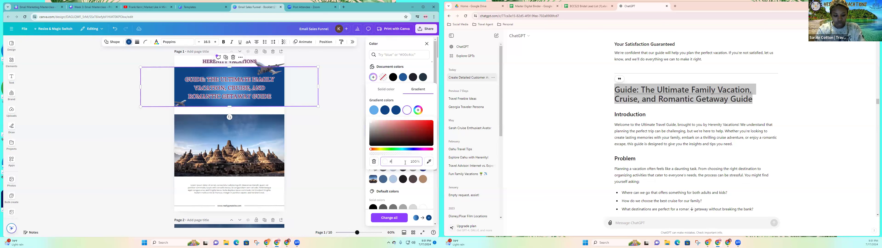
text(FF)
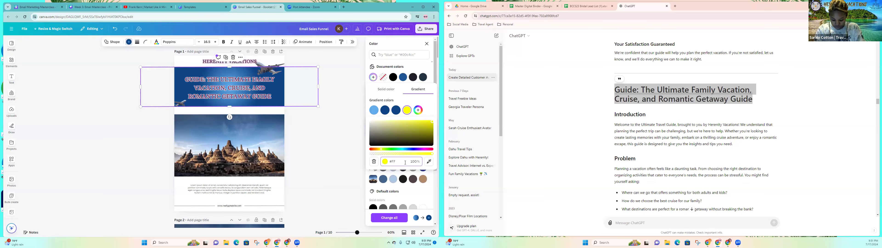
text(8)
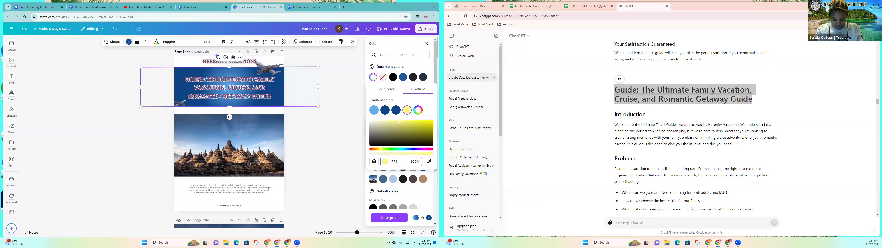
text(259)
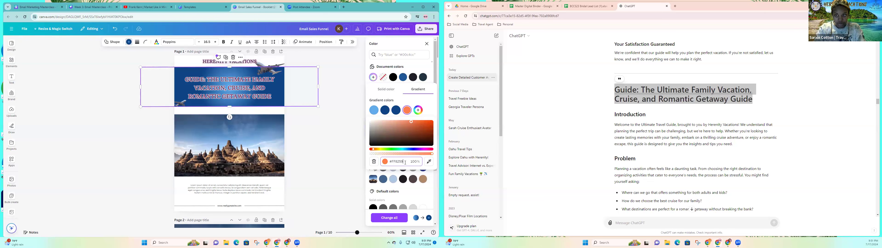
click(428, 107)
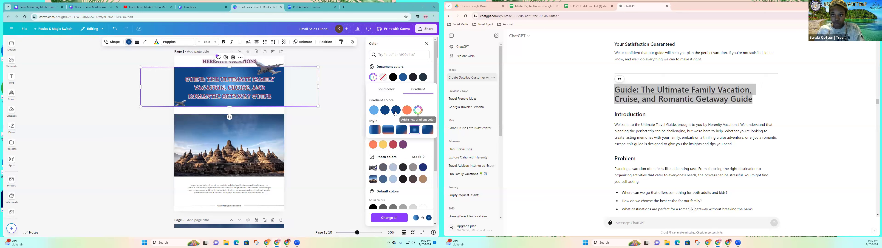
Remove the dark blues from the cover banner's gradient and change its remaining light blue to golden yellow.
click(400, 106)
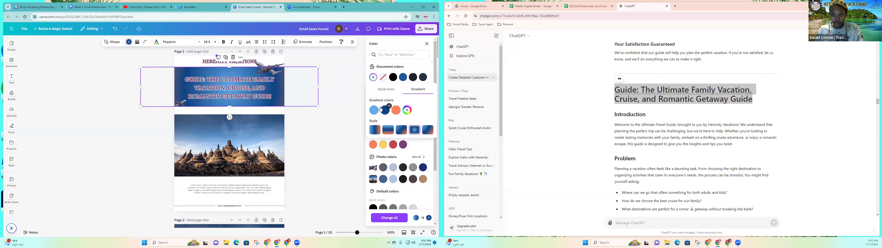
click(389, 105)
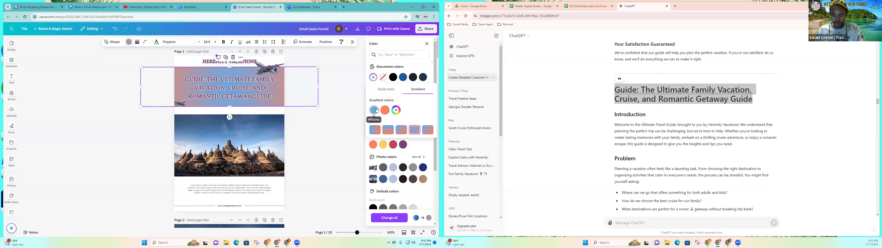
click(374, 109)
click(395, 162)
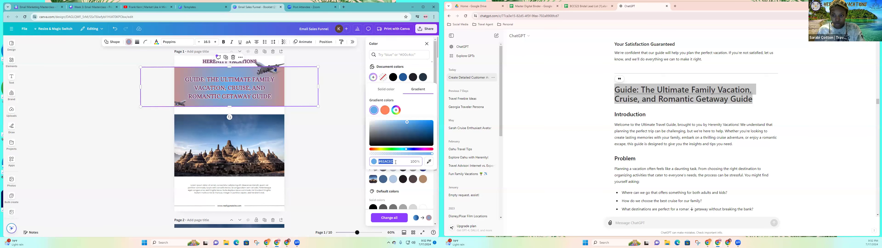
click(395, 162)
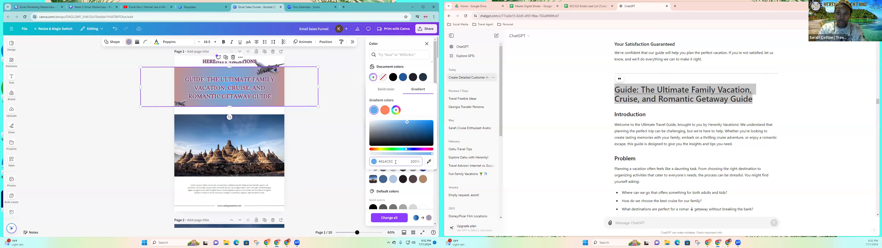
key(BackSpace)
key(BackSpace)
key(BackSpace)
key(BackSpace)
key(BackSpace)
key(BackSpace)
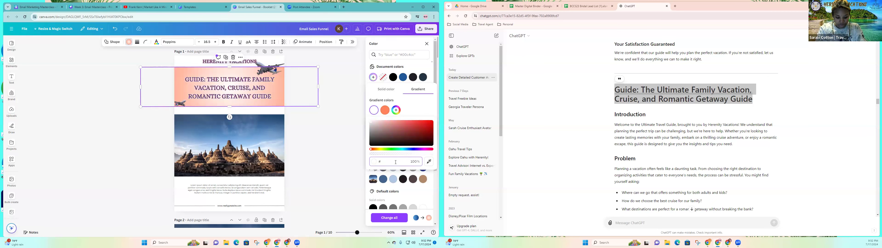
text(FBD063)
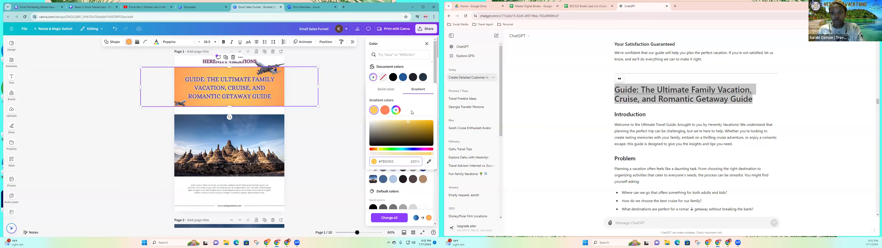
click(412, 112)
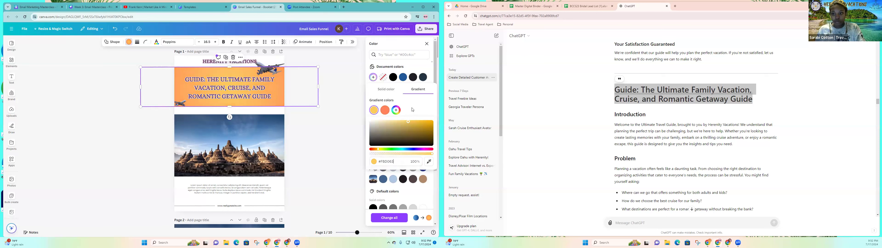
click(325, 123)
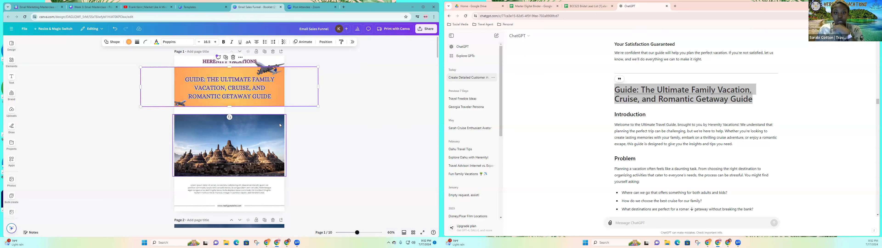
Nudge the large plane graphic at the cover banner's upper corner slightly right and down.
click(273, 73)
drag(273, 71, 276, 73)
click(360, 105)
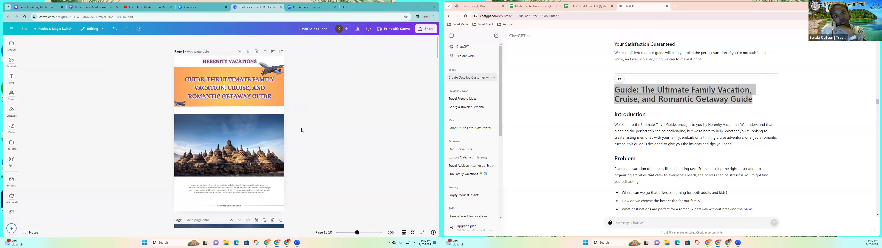
click(180, 104)
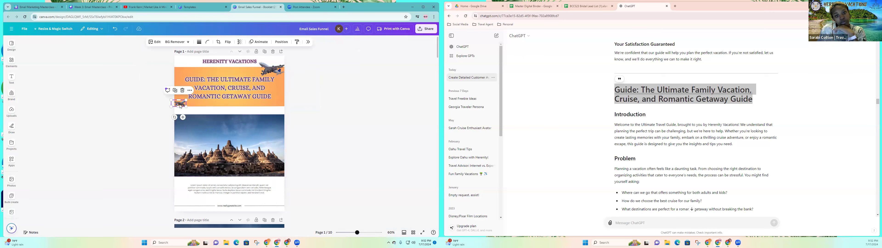
click(285, 146)
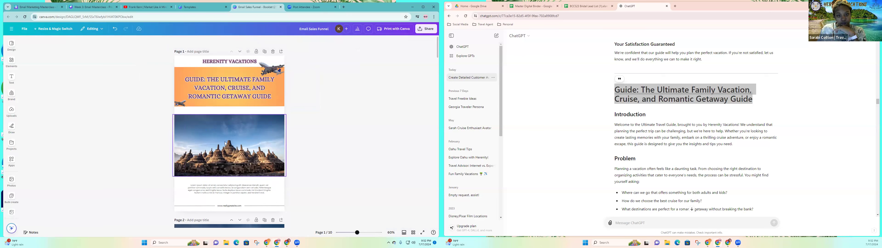
Move the cover's temple photo slightly up, closer to the title banner.
drag(225, 144, 225, 140)
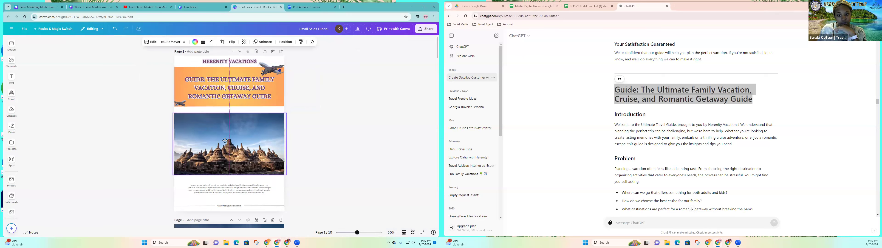
click(330, 154)
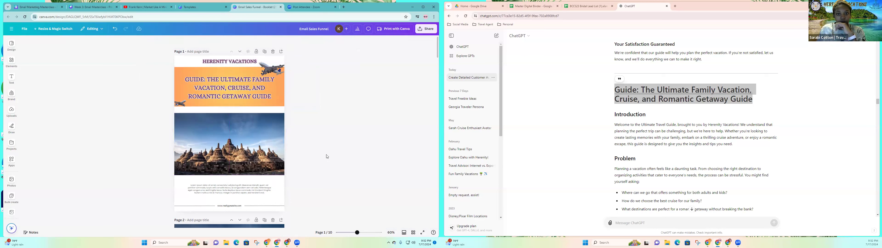
click(228, 62)
click(141, 71)
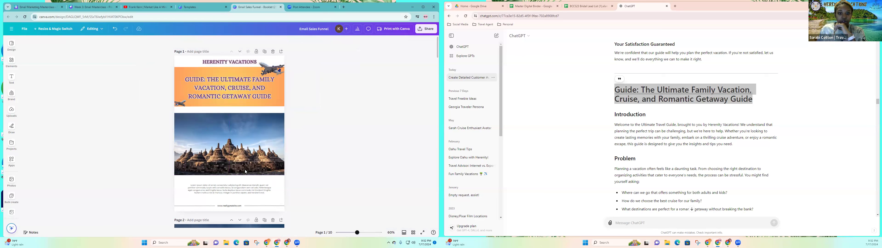
Move the Agenda page down one place so it follows the Welcome to Yogyakarta page.
scroll(245, 171, down, 1)
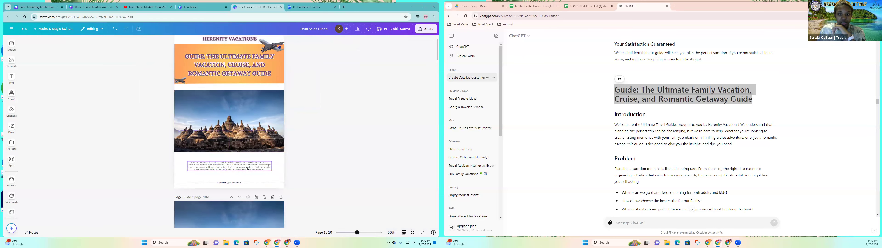
scroll(232, 156, down, 3)
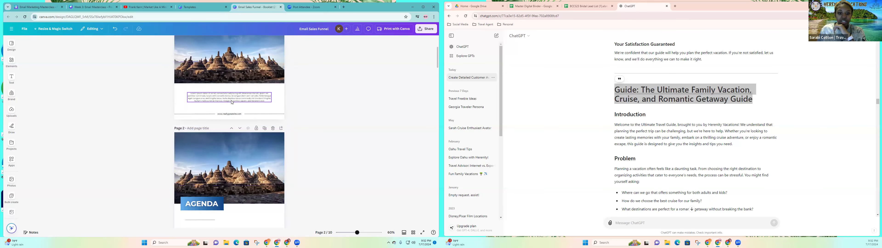
scroll(260, 144, down, 10)
scroll(260, 143, up, 7)
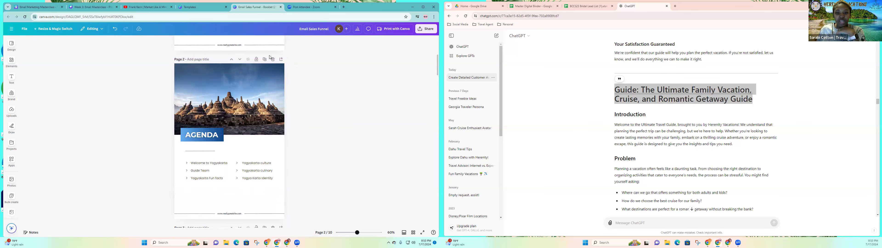
click(239, 60)
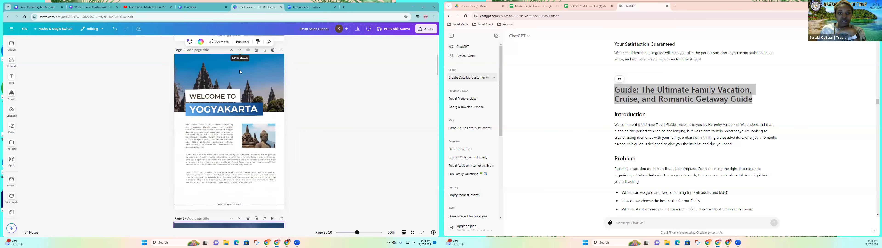
Review the first booklet pages against ChatGPT's guide sections, from the introduction through the cruise planning tips.
scroll(227, 80, up, 3)
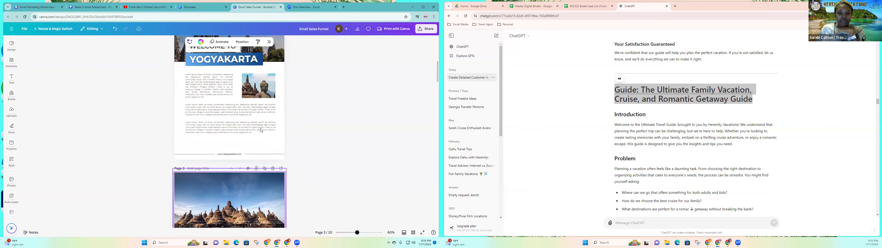
scroll(256, 117, up, 2)
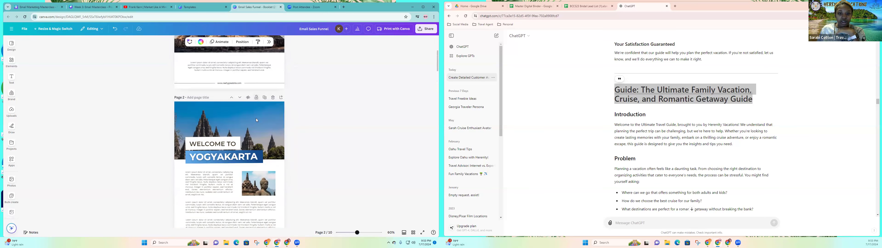
scroll(257, 120, down, 3)
scroll(212, 112, up, 1)
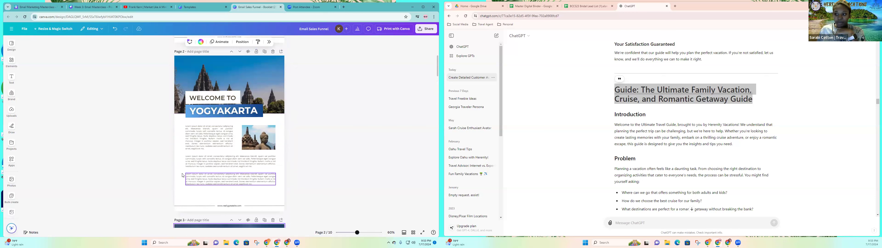
scroll(231, 154, down, 4)
scroll(231, 154, down, 5)
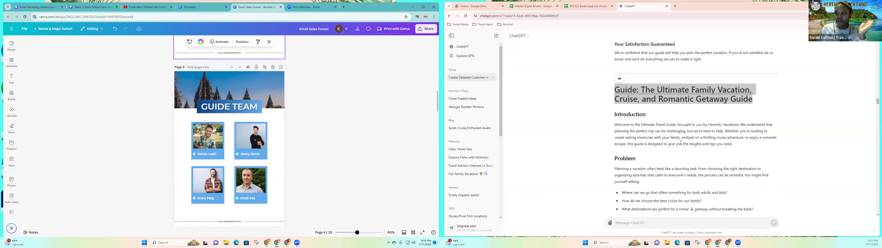
scroll(710, 139, down, 3)
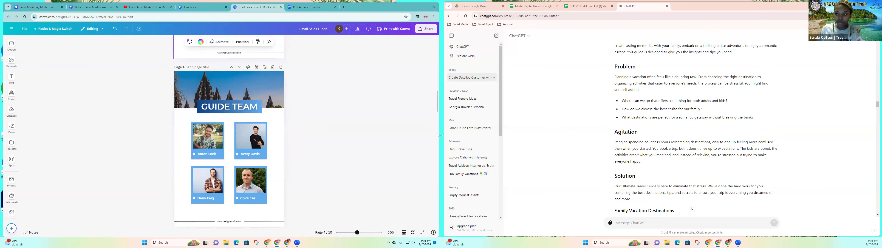
scroll(289, 144, up, 5)
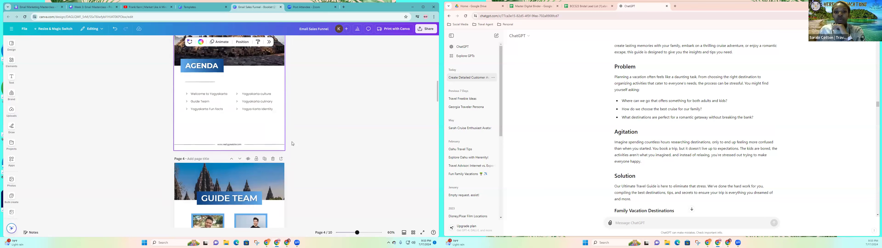
scroll(292, 143, up, 3)
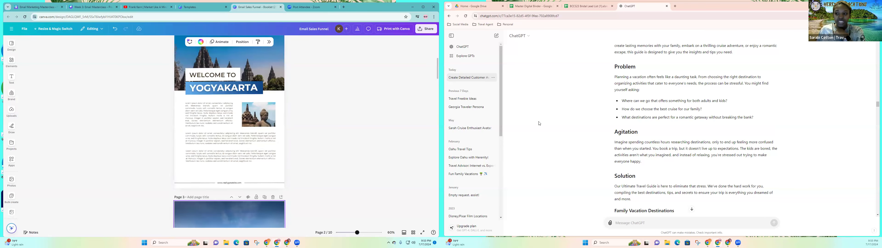
scroll(660, 149, down, 4)
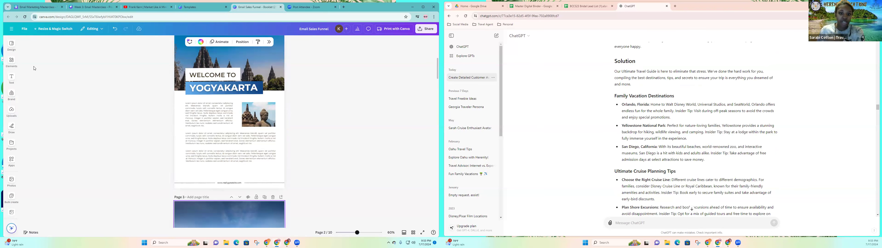
scroll(244, 137, up, 8)
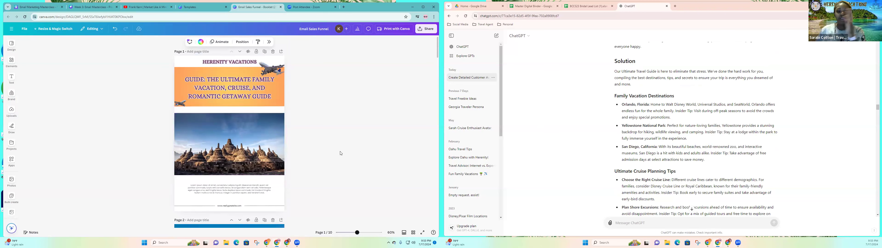
click(238, 147)
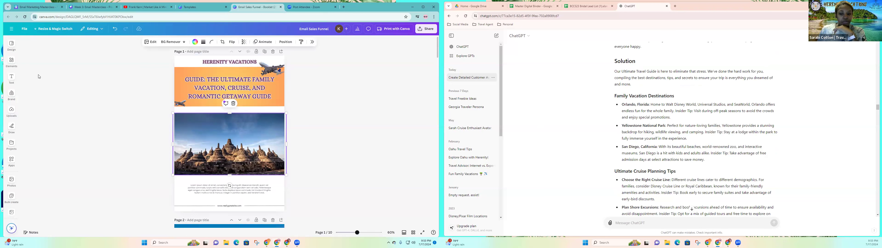
click(12, 64)
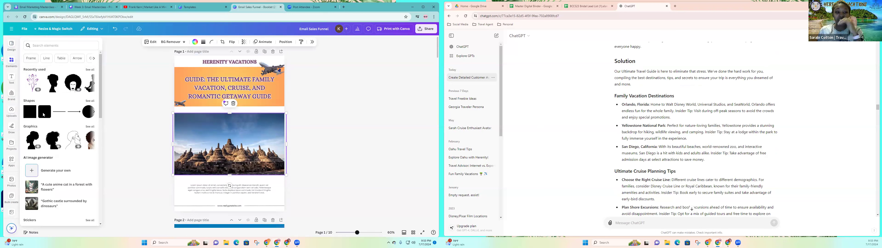
scroll(239, 147, down, 3)
scroll(291, 143, up, 3)
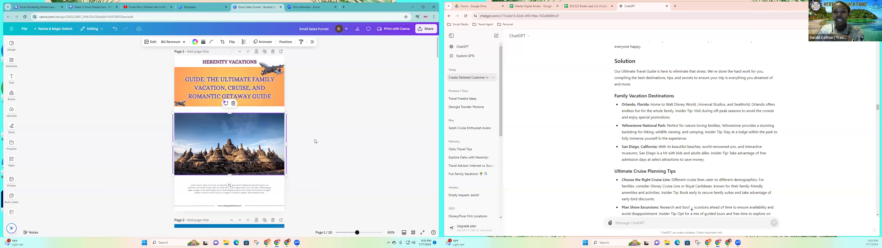
scroll(315, 141, down, 5)
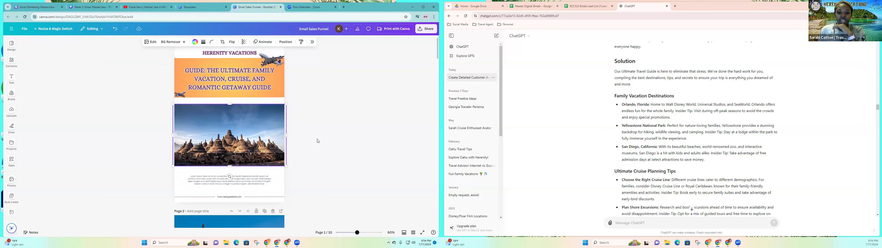
scroll(317, 141, down, 5)
scroll(317, 141, up, 3)
scroll(317, 141, up, 2)
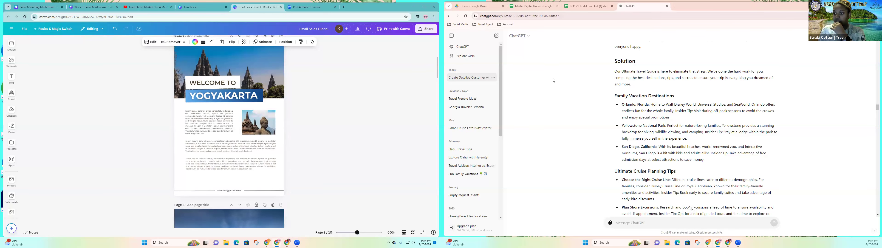
Switch to Travefy in the other browser window and look over the list of trips.
key(alt+Tab)
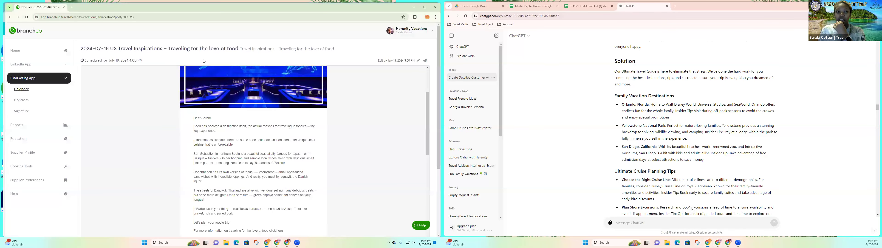
click(72, 7)
click(64, 7)
click(157, 113)
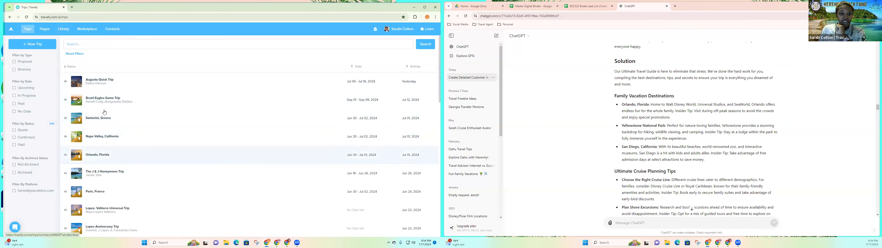
scroll(101, 190, down, 1)
scroll(101, 190, up, 1)
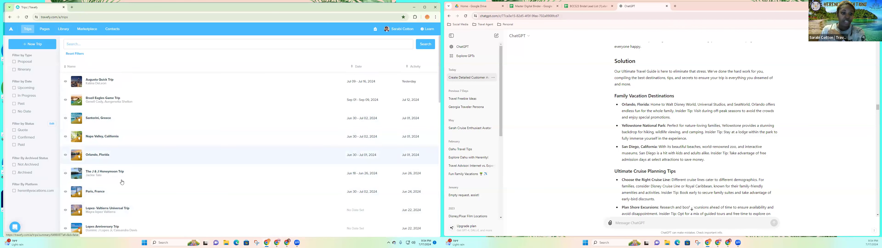
Preview the Santorini, Greece trip, examine its tours and excursions through to the hotel section, and close the preview.
click(103, 122)
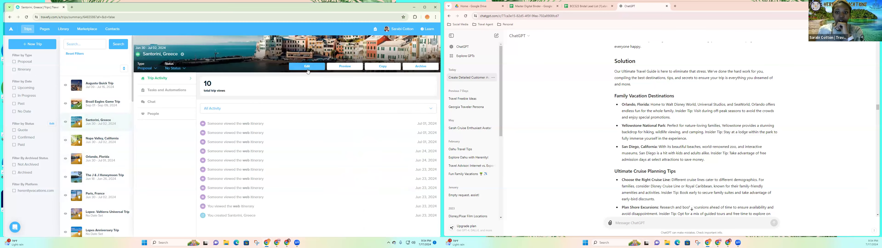
click(343, 69)
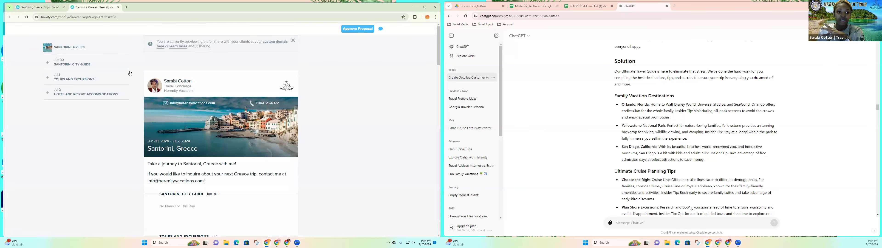
scroll(305, 139, down, 3)
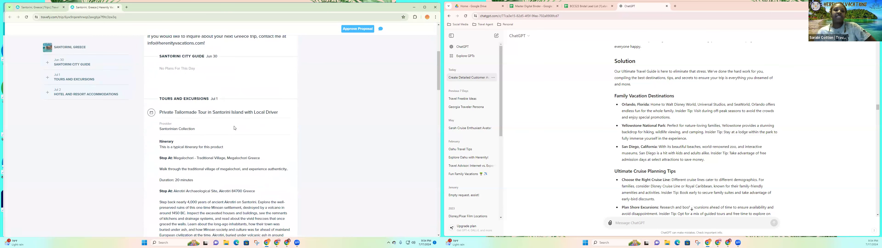
scroll(230, 169, down, 10)
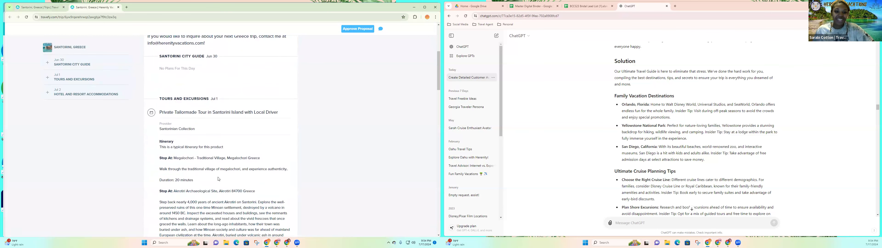
scroll(212, 169, down, 5)
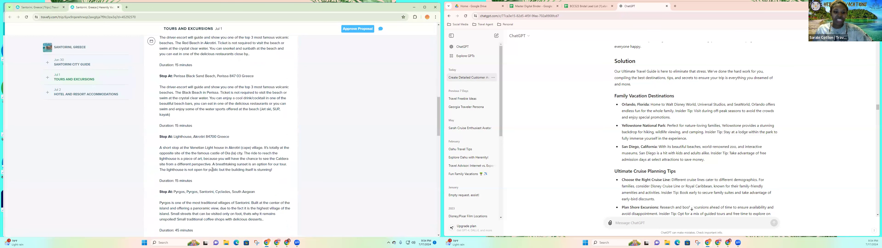
scroll(274, 185, down, 10)
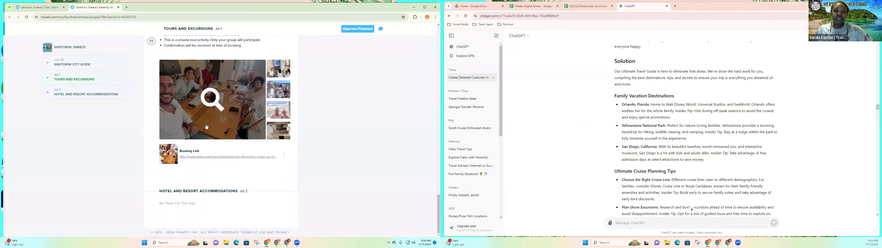
scroll(274, 185, down, 2)
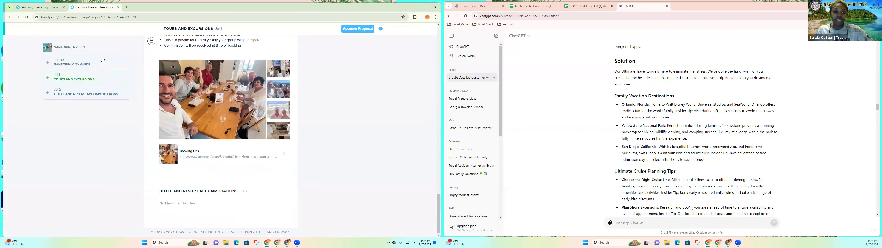
click(118, 8)
Open the preview of the Ibiza, Spain trip from the trips list.
scroll(101, 177, down, 4)
click(100, 154)
click(333, 67)
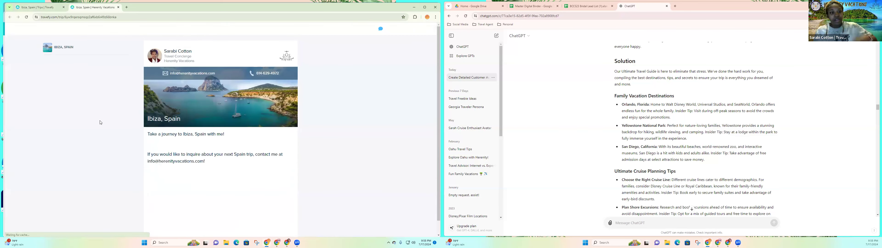
Examine the Ibiza proposal's city guide, tours and excursions, and hotel and resort details.
scroll(133, 127, down, 3)
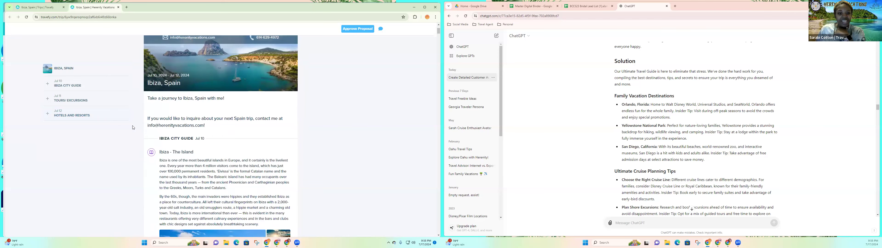
click(86, 115)
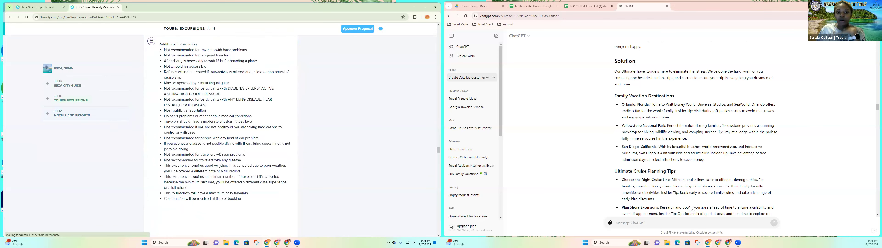
scroll(219, 164, up, 2)
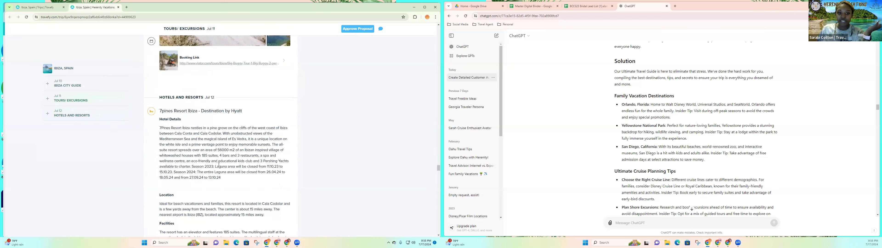
scroll(219, 164, down, 2)
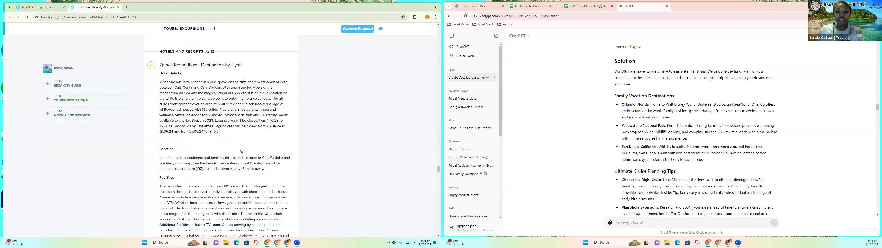
scroll(240, 152, down, 9)
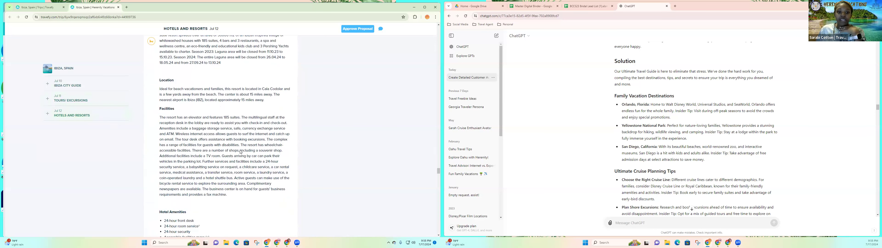
scroll(240, 151, down, 9)
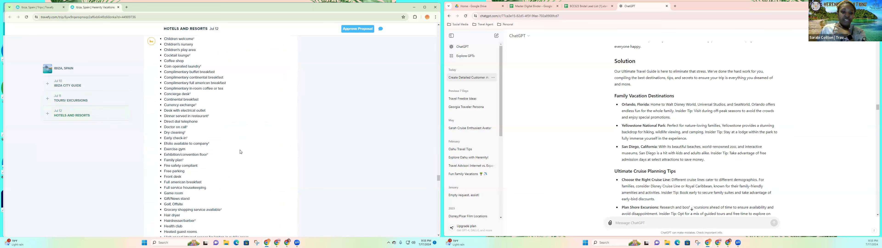
scroll(240, 152, down, 7)
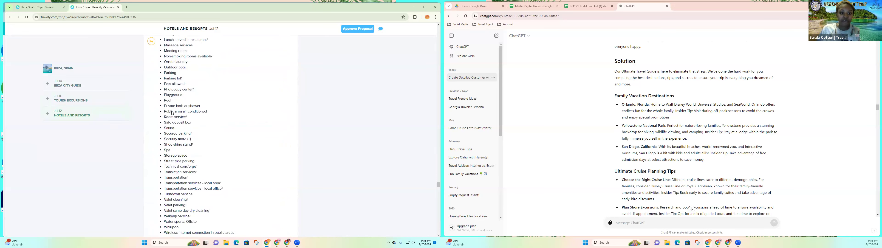
scroll(187, 160, down, 6)
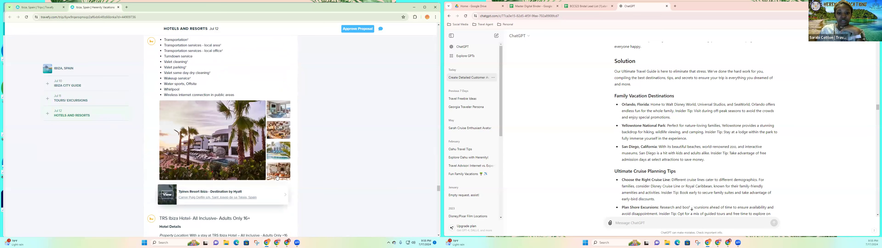
scroll(288, 198, down, 6)
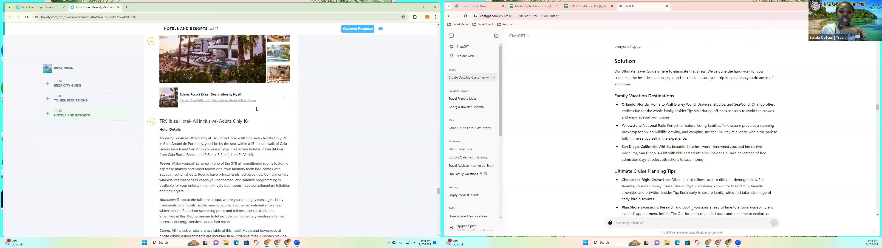
scroll(221, 173, down, 4)
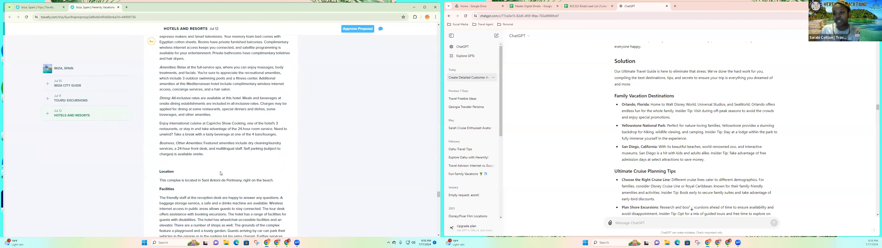
scroll(220, 174, down, 10)
Go to the Ibiza proposal's Tours/Excursions section and copy the page's web address.
click(97, 101)
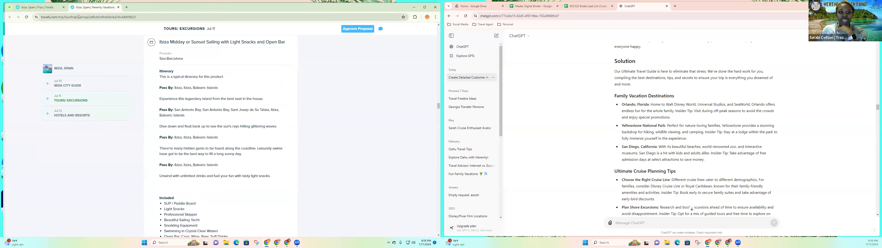
click(79, 17)
right_click(78, 18)
click(90, 59)
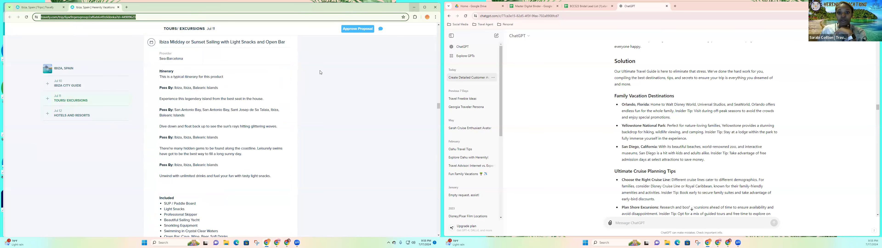
Return to Canva and link the middle paragraph on the Welcome to Yogyakarta page to the copied Travefy trip address.
click(413, 7)
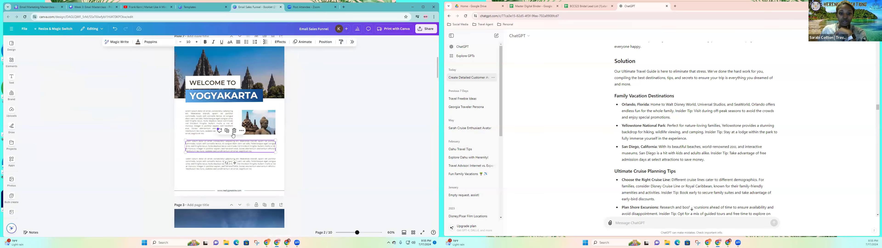
click(242, 131)
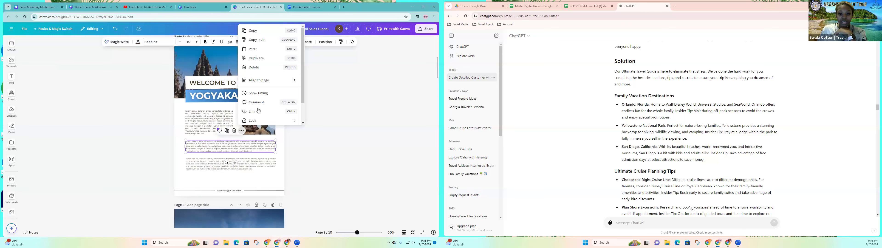
click(252, 112)
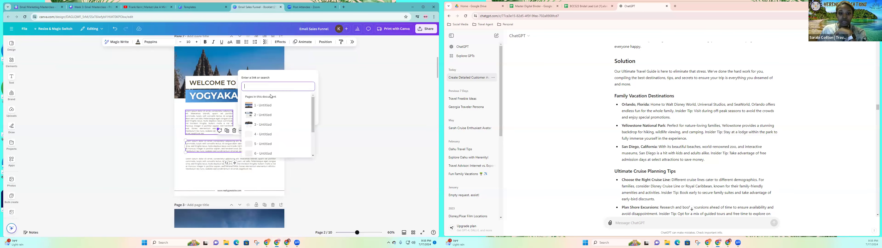
right_click(262, 87)
click(270, 131)
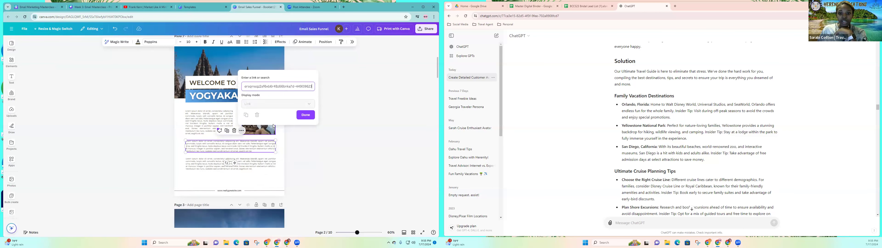
key(Return)
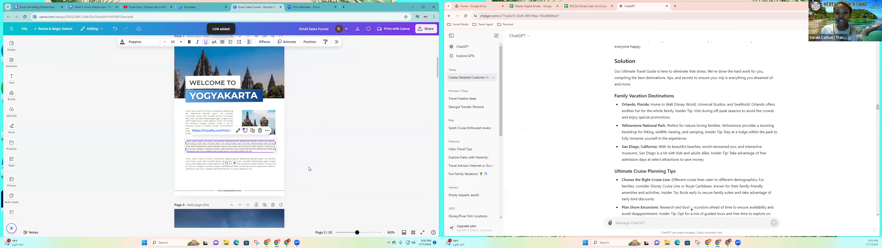
click(312, 143)
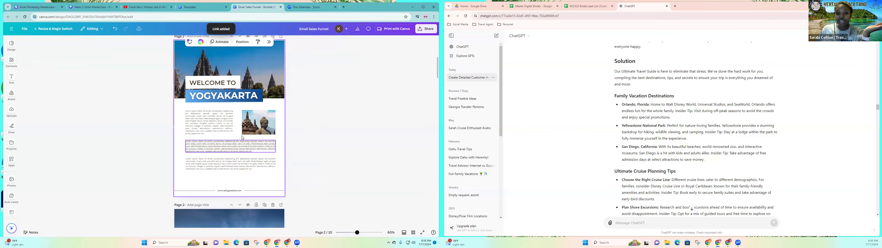
click(242, 140)
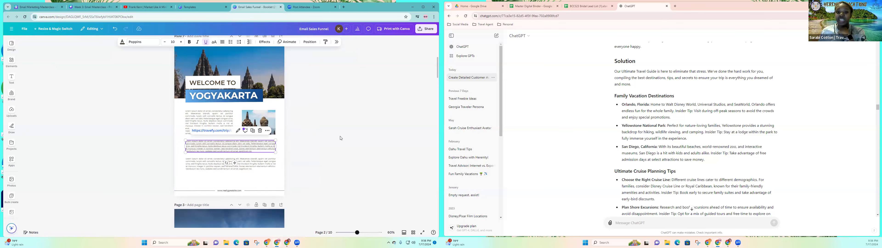
Remove the Travefy trip link from the middle paragraph on the Welcome to Yogyakarta page.
click(267, 131)
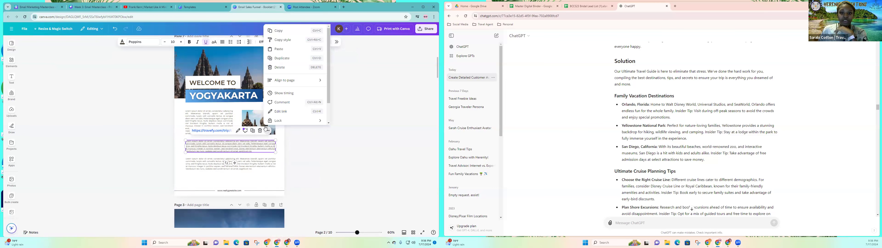
click(239, 131)
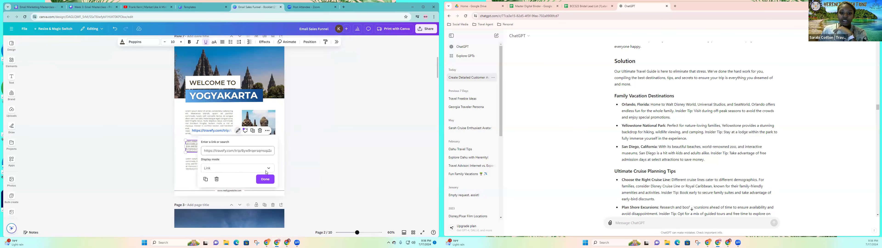
click(217, 180)
click(277, 158)
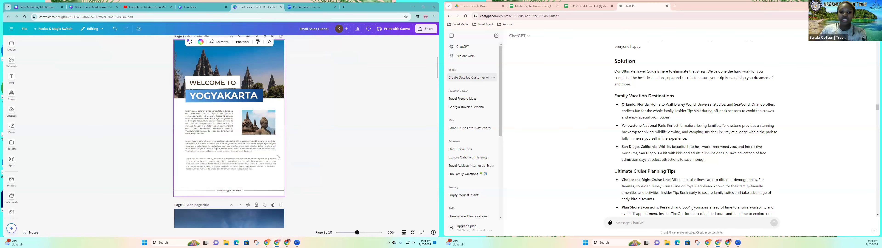
Open the booklet's download options and choose PDF Standard as the file type.
scroll(277, 157, up, 5)
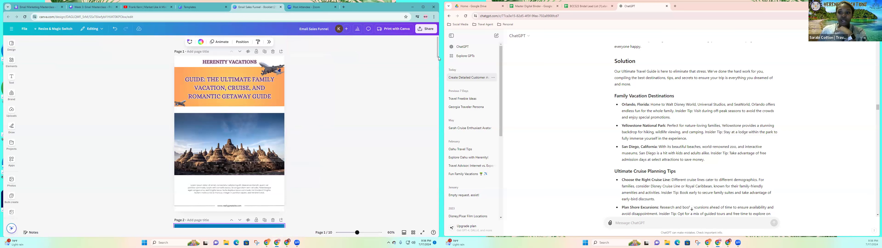
click(425, 28)
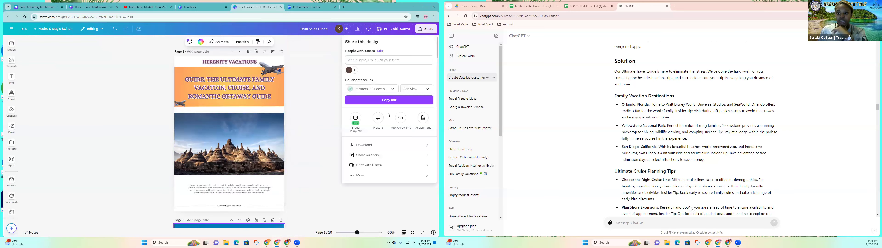
click(378, 145)
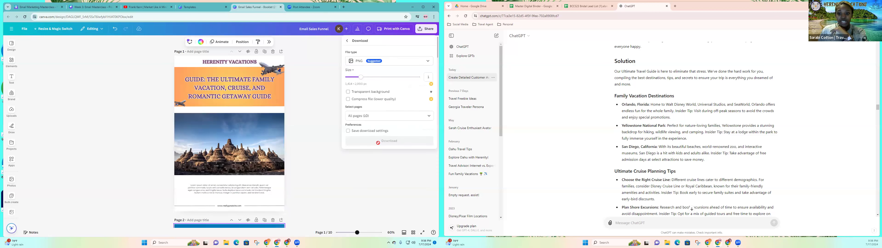
click(381, 62)
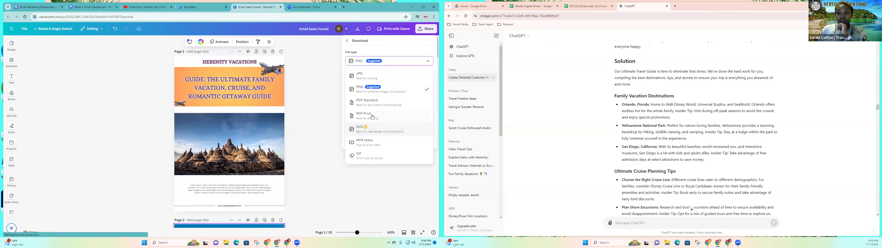
click(372, 102)
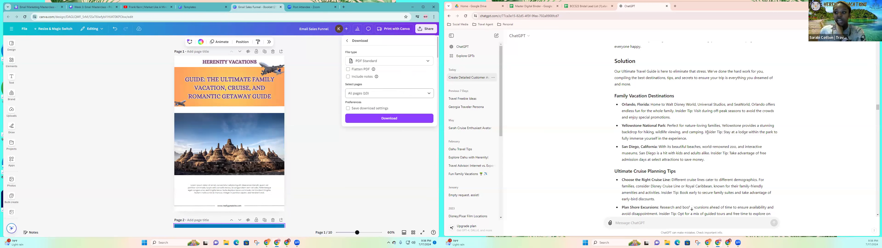
Examine the email sequence in the ChatGPT conversation through the end of Email 6.
scroll(698, 138, down, 3)
scroll(698, 138, down, 3)
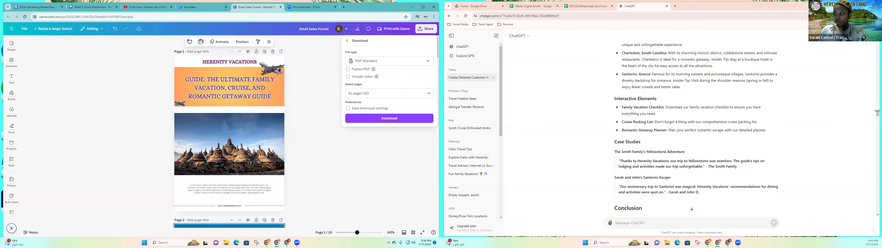
scroll(875, 134, down, 15)
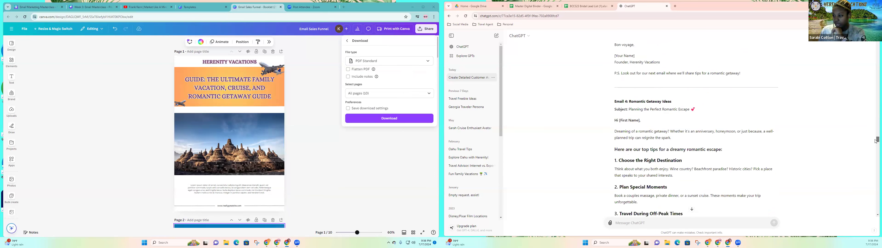
drag(875, 147, 876, 150)
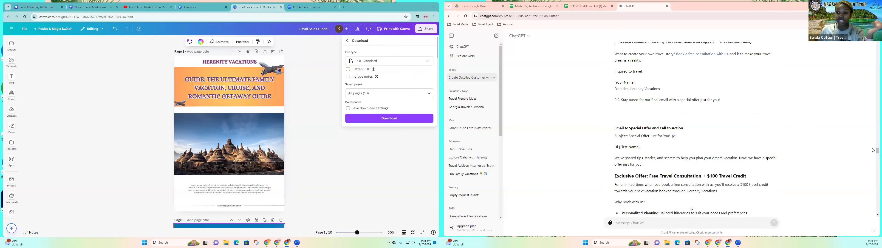
drag(876, 150, 872, 225)
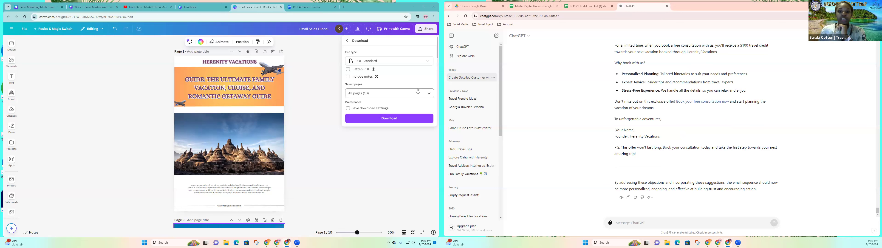
Check the page selection for the download and return to the booklet's sharing options.
click(380, 93)
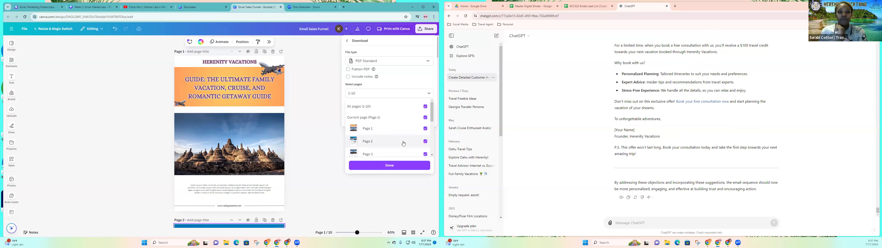
click(347, 42)
click(347, 42)
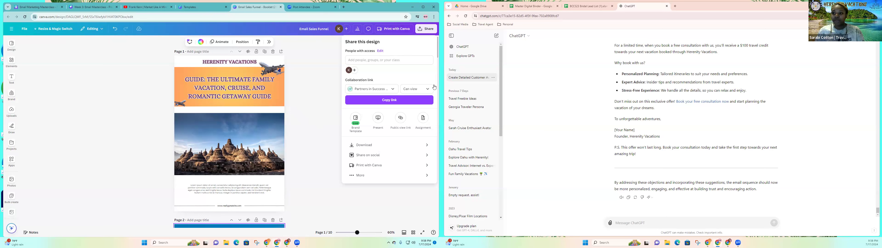
Switch to the Week 3: Email Masterclass presentation and view the homework, questions and masterclass schedule slides.
click(90, 7)
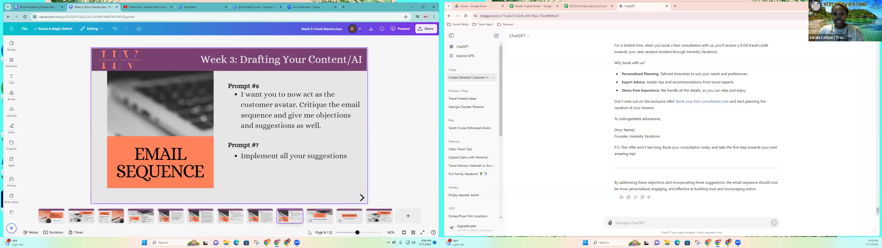
click(322, 217)
click(349, 217)
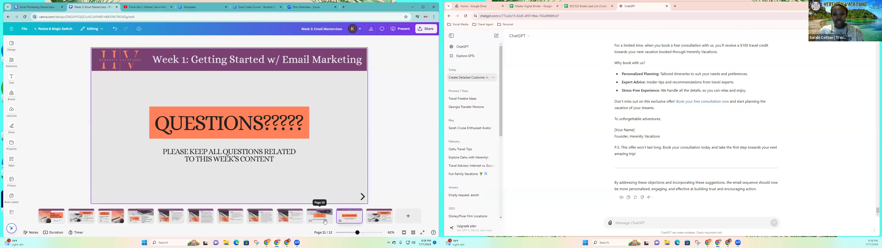
click(325, 221)
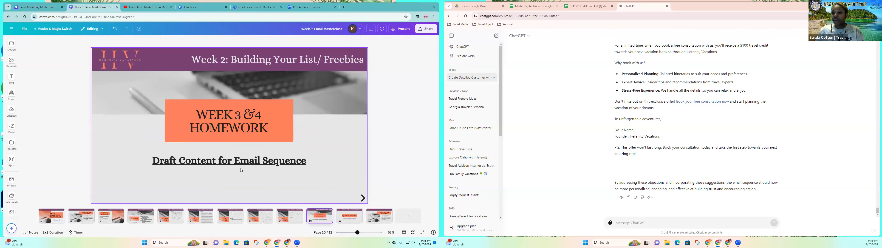
click(349, 217)
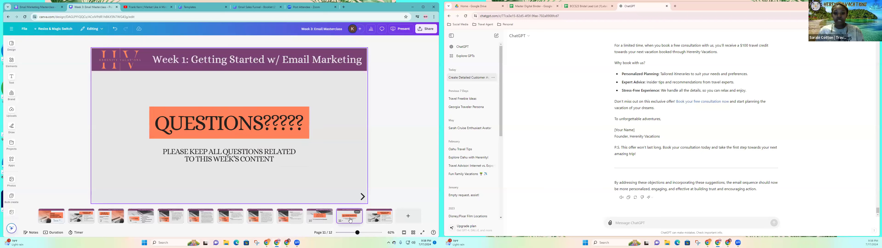
click(378, 220)
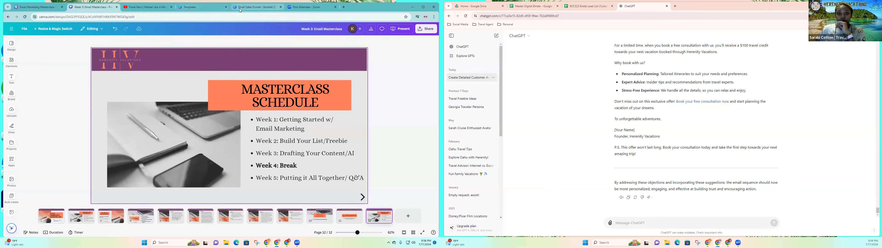
Switch to the Email Marketing Masterclass document and copy its public view link.
click(265, 8)
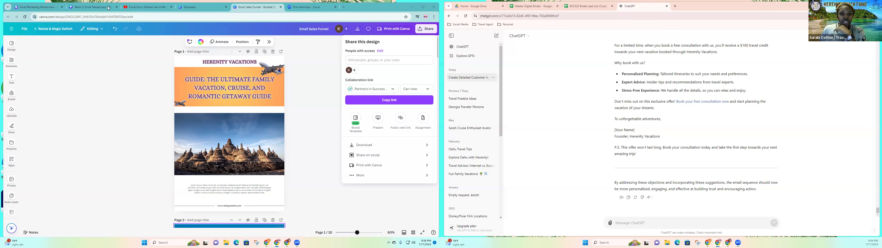
click(39, 7)
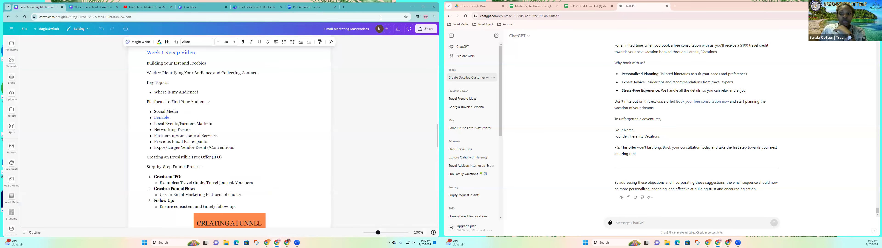
click(427, 29)
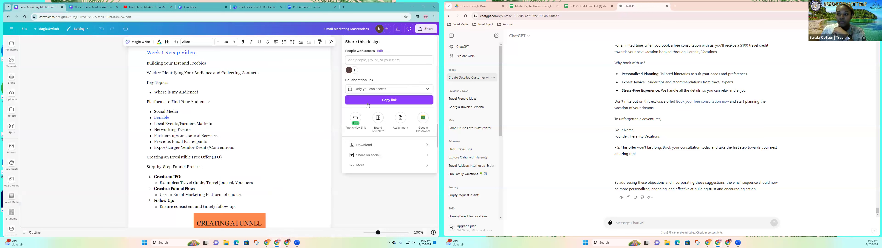
click(355, 118)
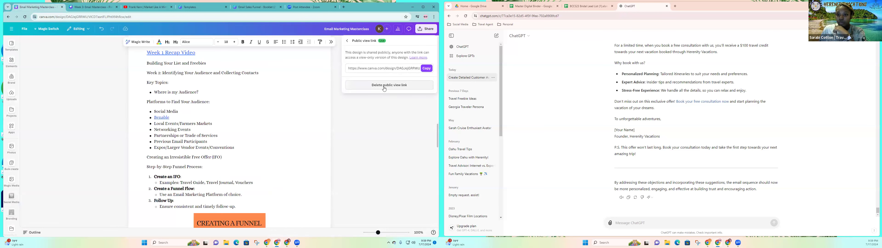
click(426, 68)
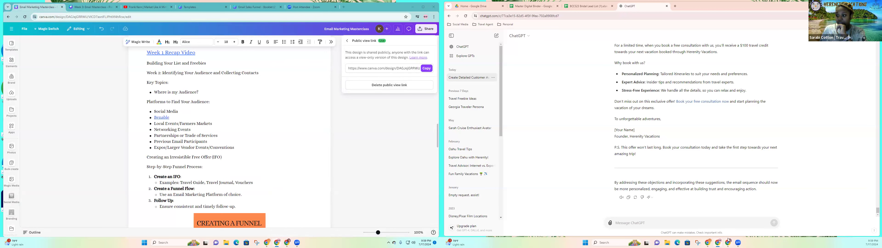
Open Gemini in a new browser tab and bring up the recent Herenity Vacations Customer Avatar chat.
click(675, 5)
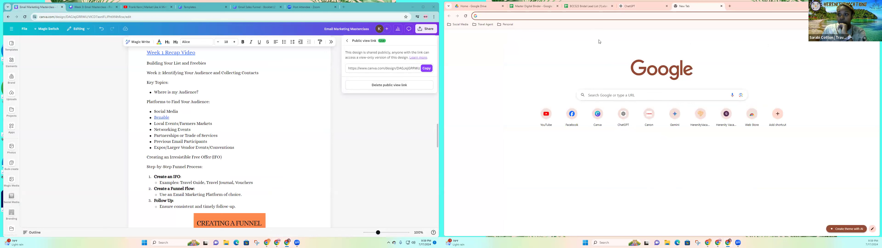
click(463, 24)
mouse_move(481, 24)
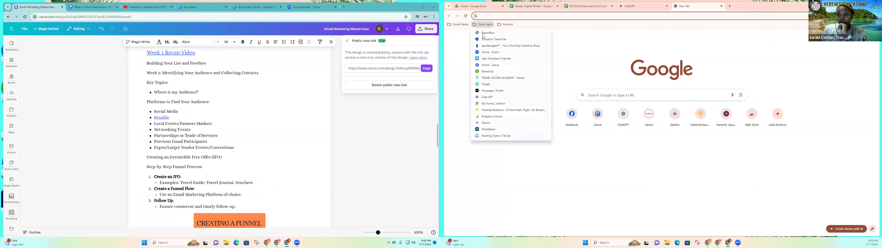
click(486, 123)
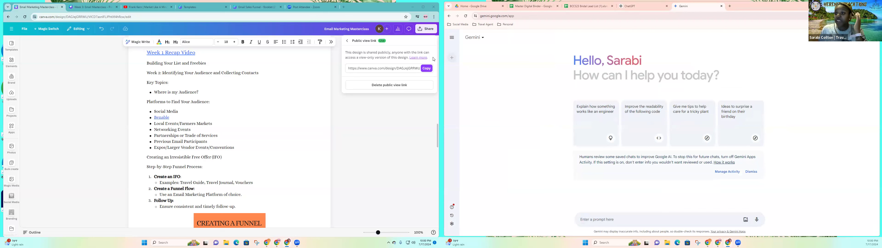
click(451, 38)
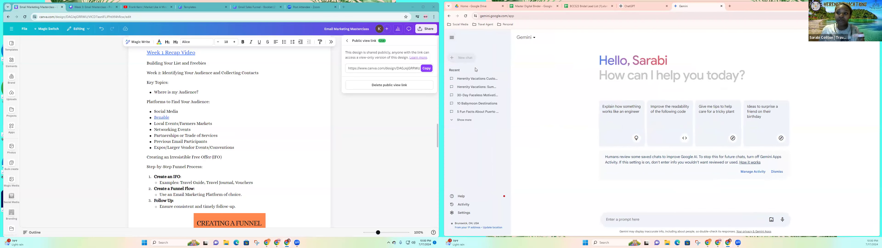
click(480, 82)
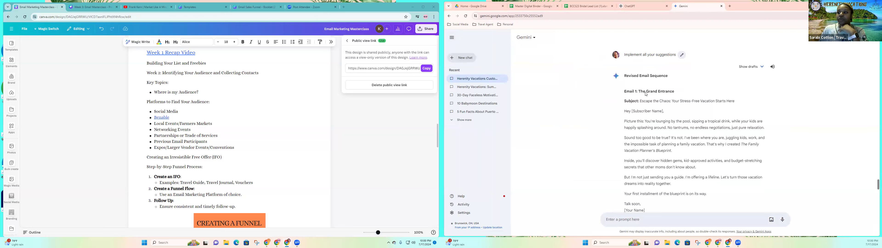
Show the drafts of Gemini's Revised Email Sequence and compare Drafts 1, 2 and 3.
click(760, 70)
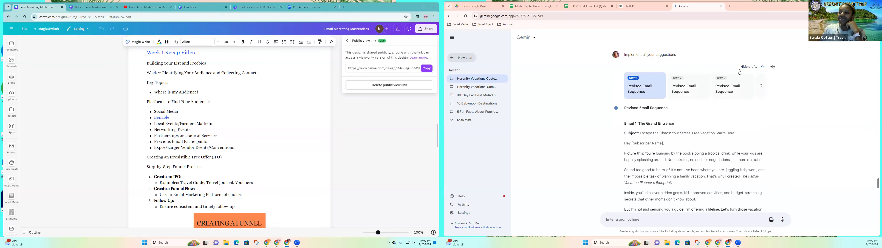
click(701, 92)
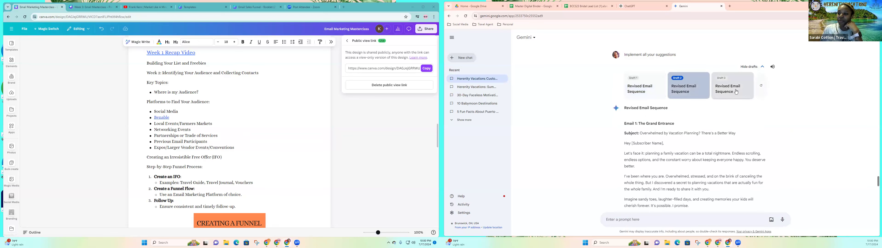
click(736, 92)
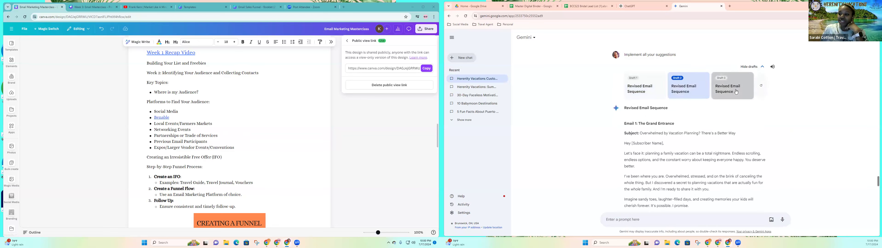
click(659, 91)
Read Draft 1 of Gemini's revised email sequence to the end and return to the ChatGPT conversation.
scroll(670, 110, down, 1)
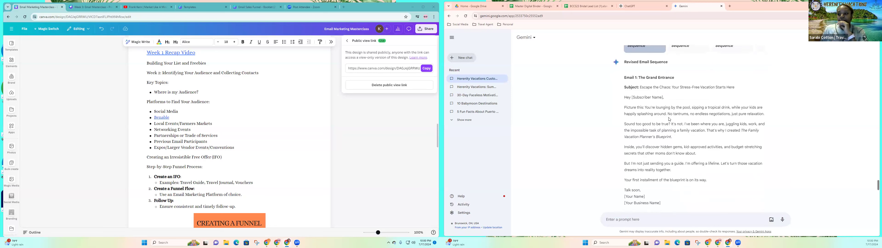
scroll(669, 119, down, 4)
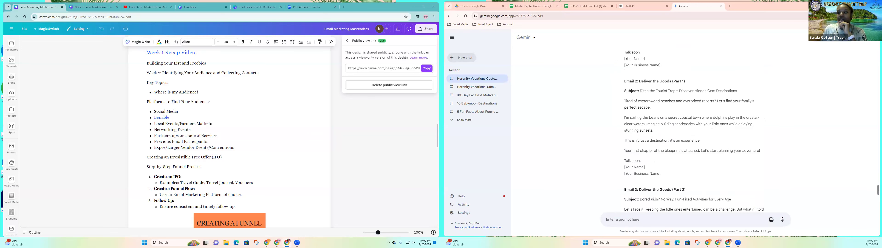
scroll(678, 124, down, 15)
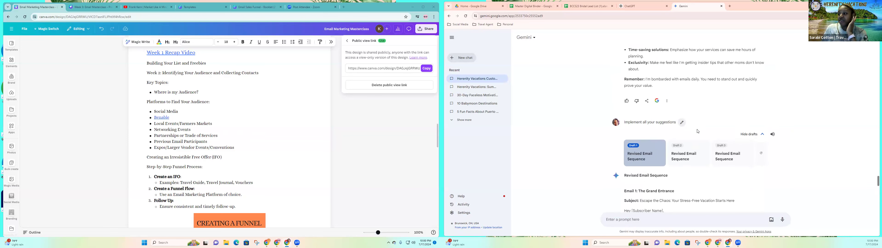
scroll(864, 158, down, 3)
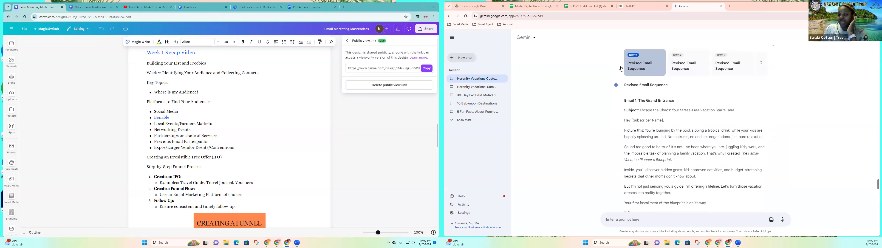
scroll(685, 108, down, 5)
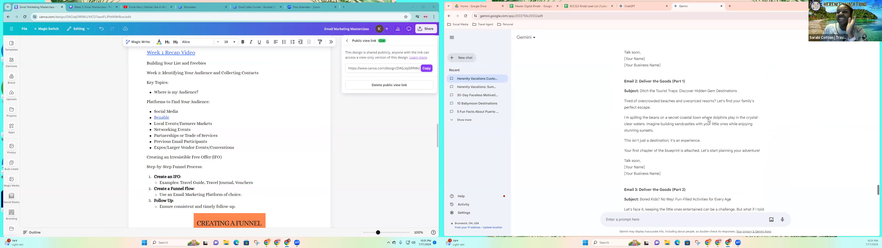
scroll(709, 120, down, 6)
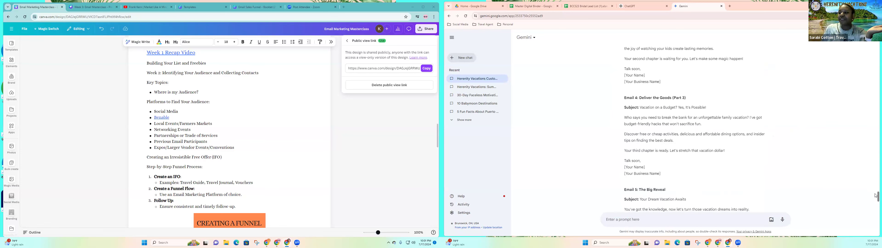
scroll(875, 196, down, 6)
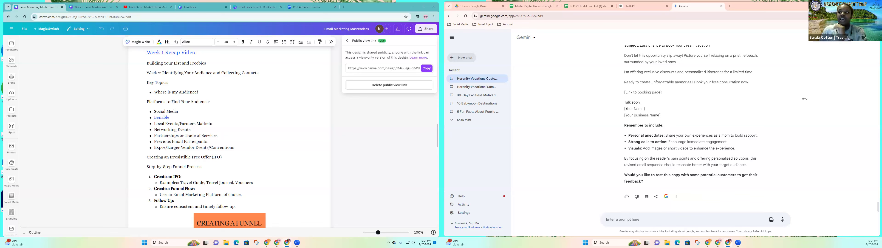
click(633, 8)
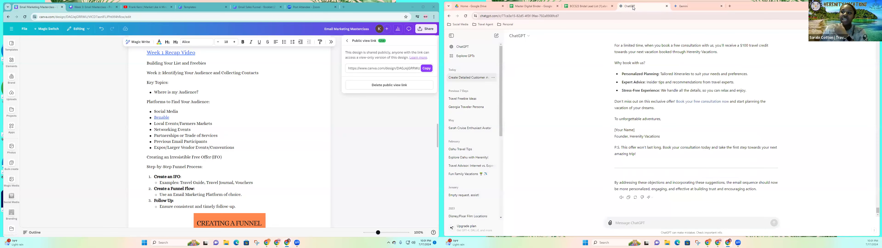